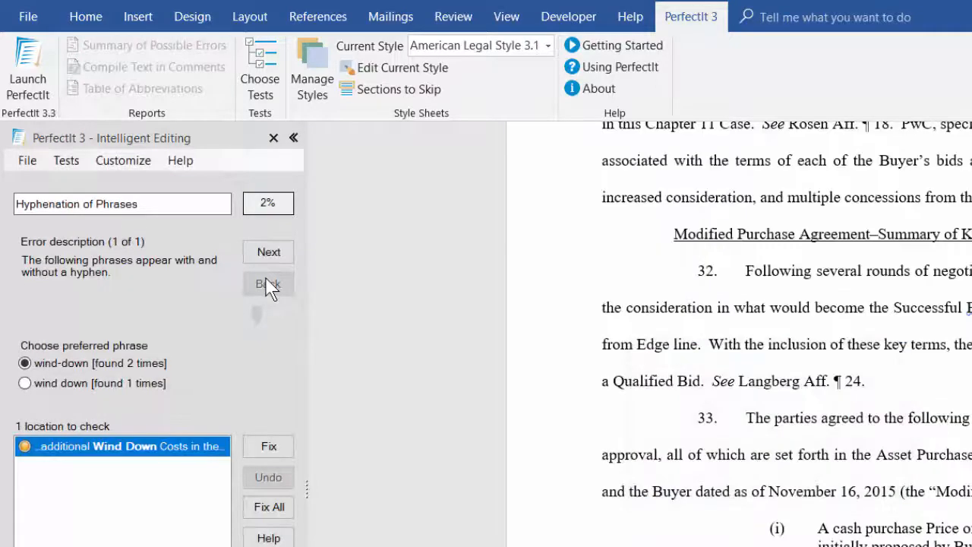
Advance to the word hyphenation check and review where postpetition and post-petition each occur in the document.
left_click(269, 259)
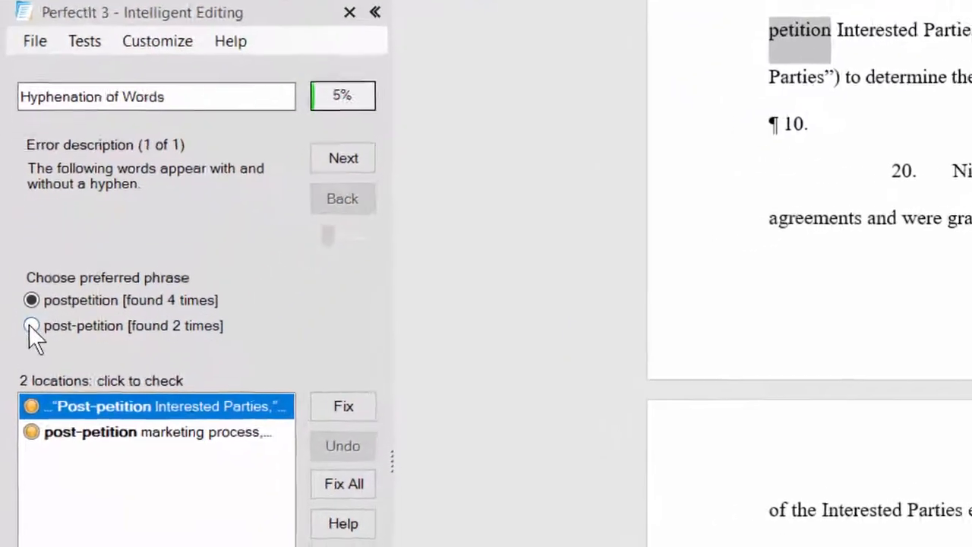
left_click(24, 383)
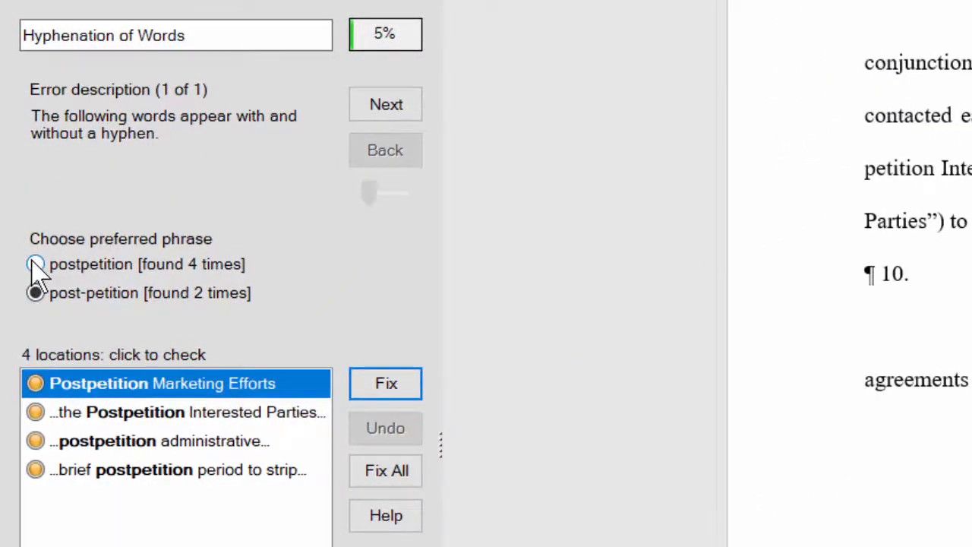
left_click(36, 264)
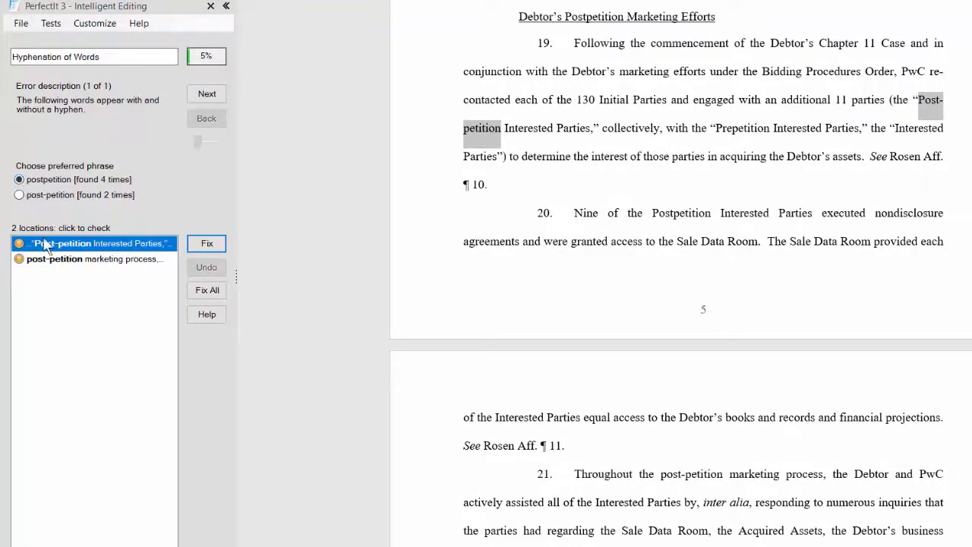
left_click(56, 262)
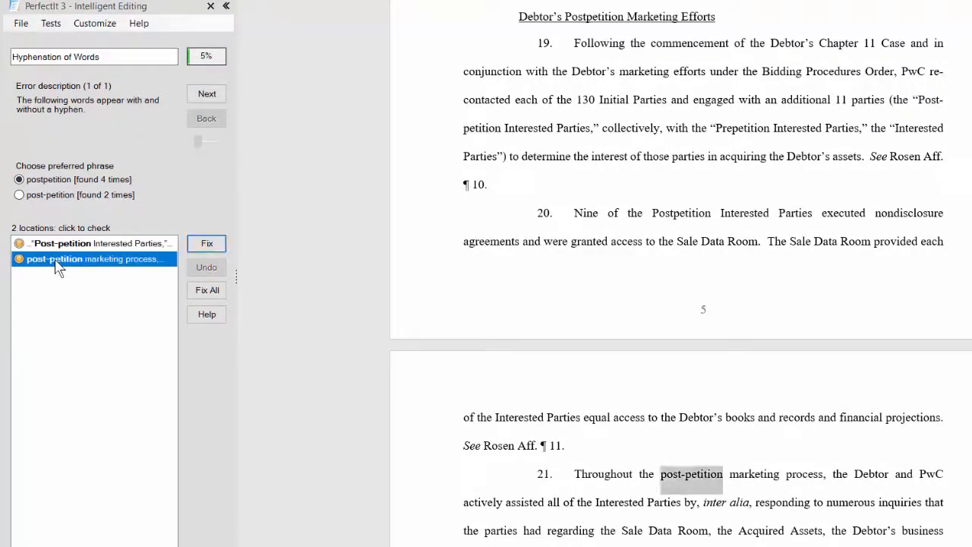
left_click(19, 195)
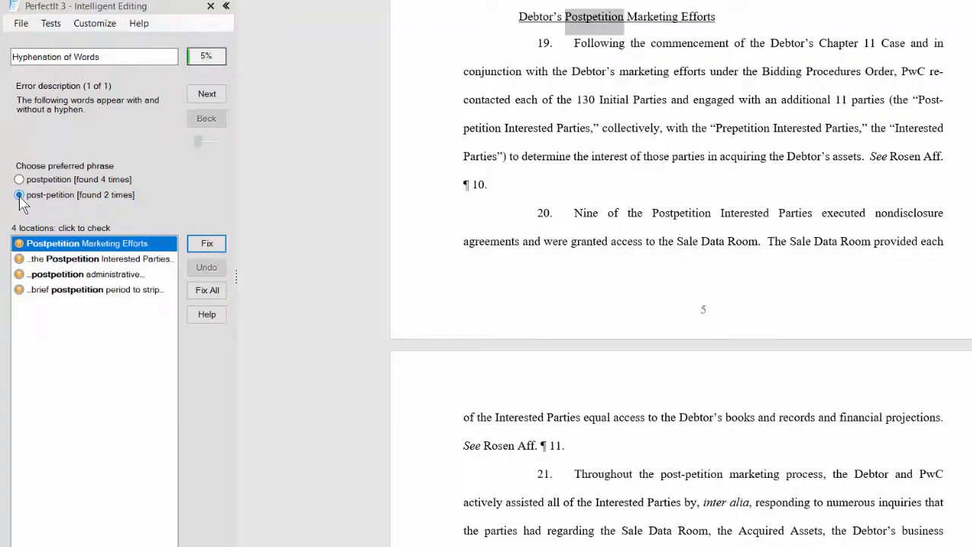
left_click(62, 259)
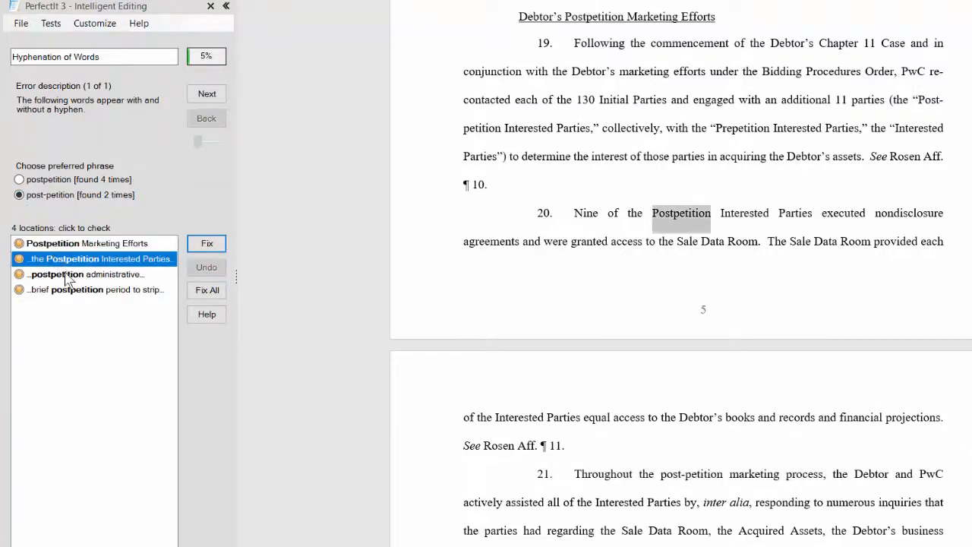
left_click(67, 277)
left_click(79, 292)
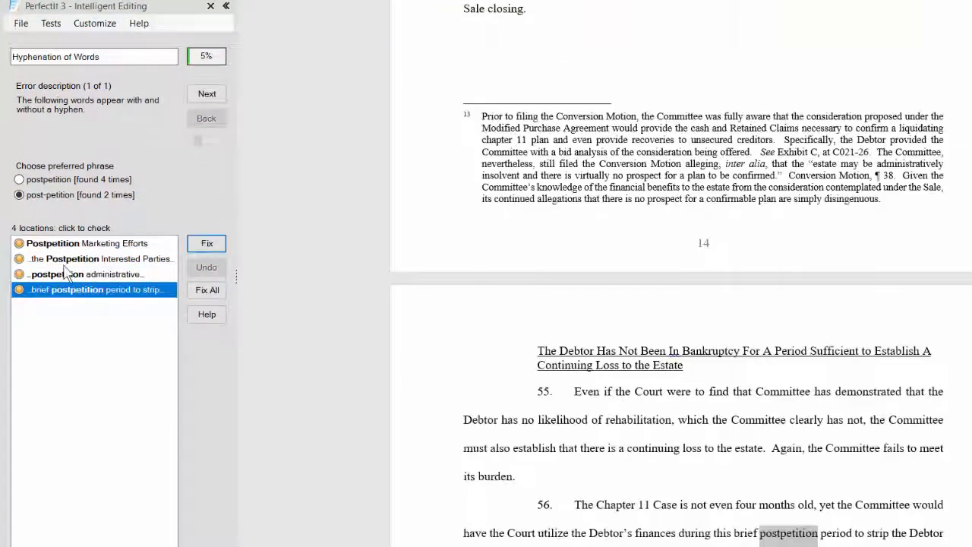
Choose postpetition as the preferred form and fix both occurrences of post-petition, before Interested Parties and before marketing process.
left_click(19, 180)
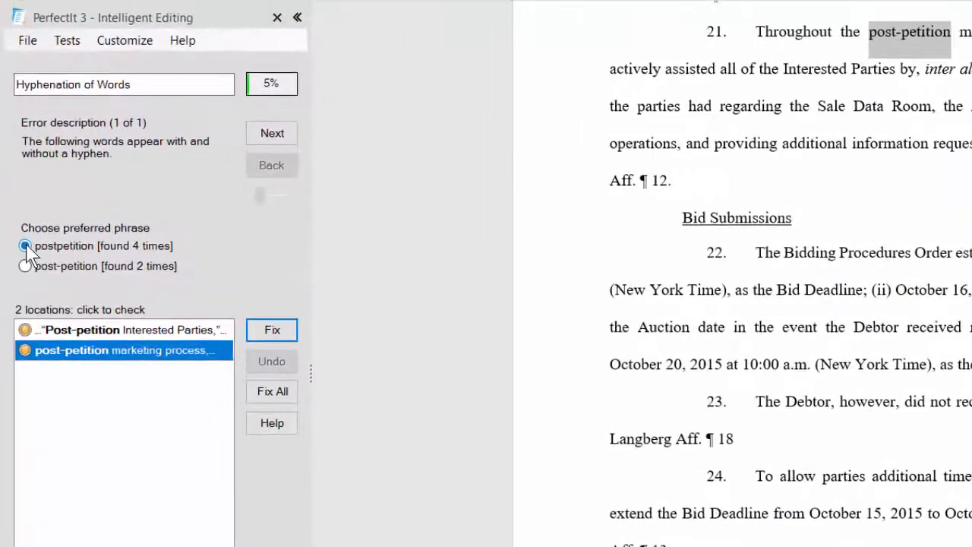
left_click(152, 332)
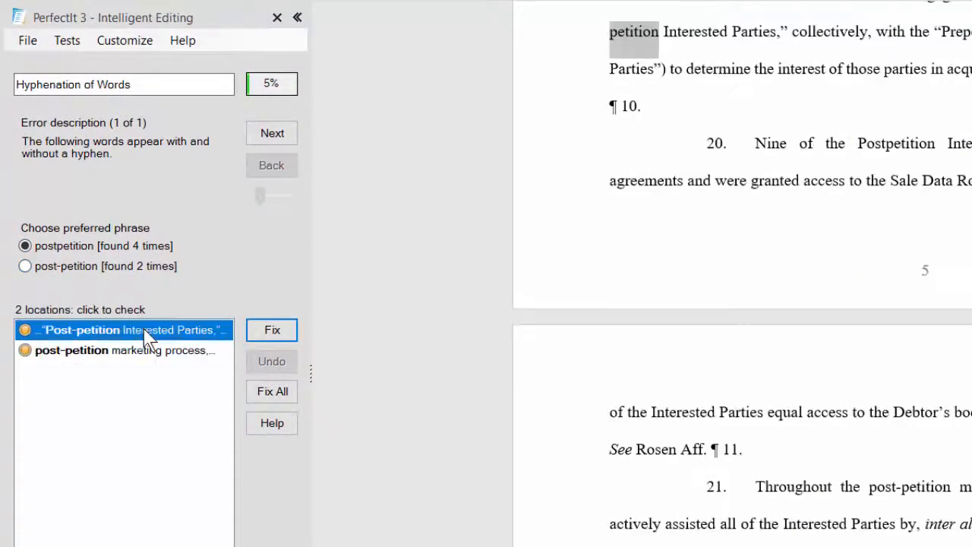
left_click(271, 334)
left_click(188, 351)
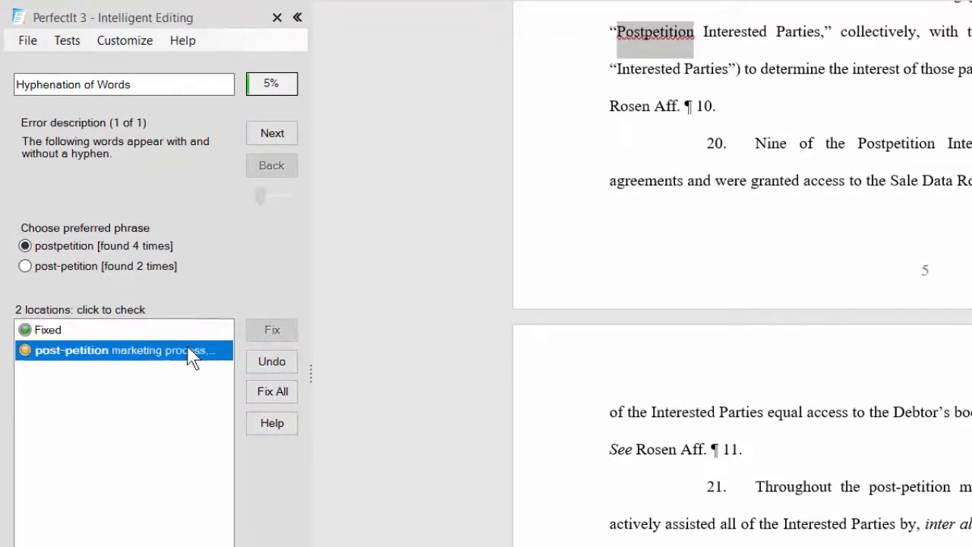
left_click(256, 331)
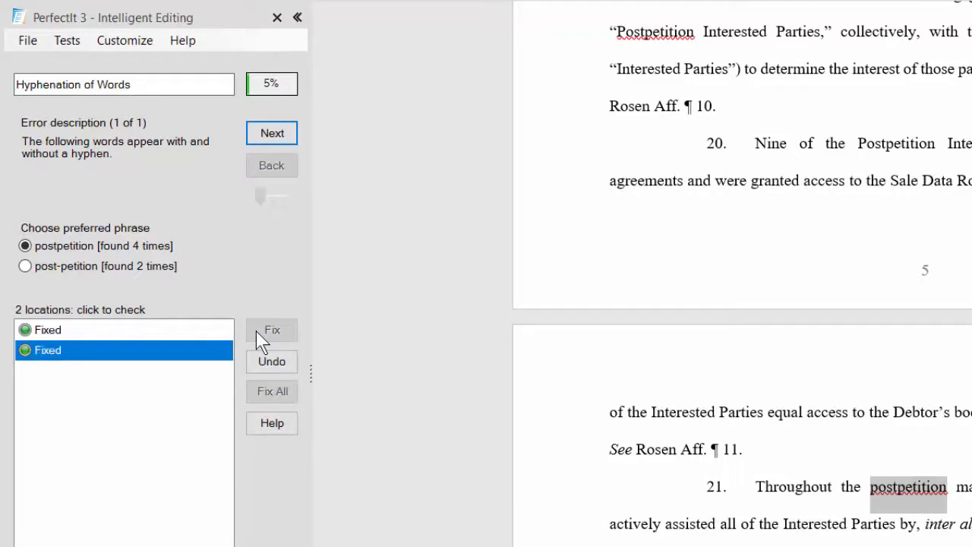
Fix the spaced en-dash before "that understanding being" and correct the 3rd Cir. citation to 3d Cir.
left_click(271, 133)
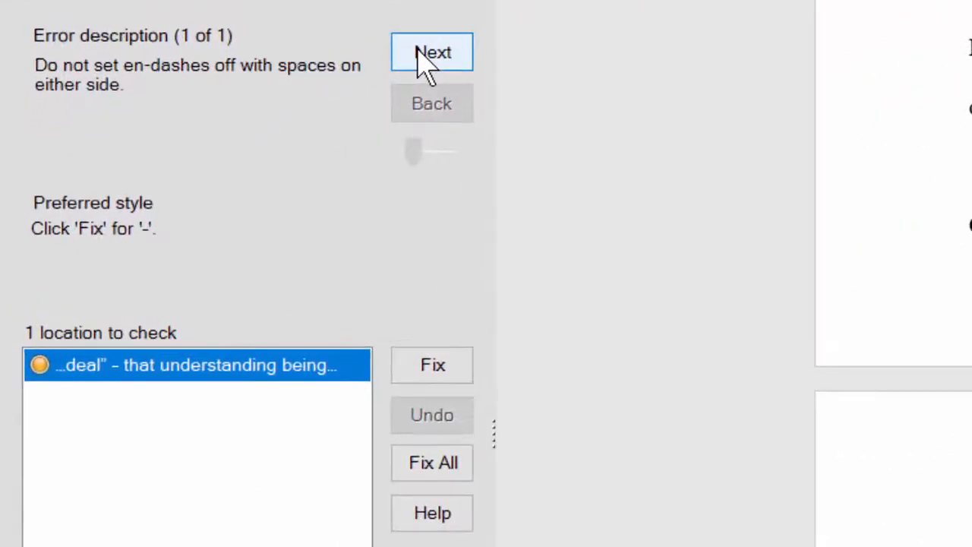
left_click(439, 369)
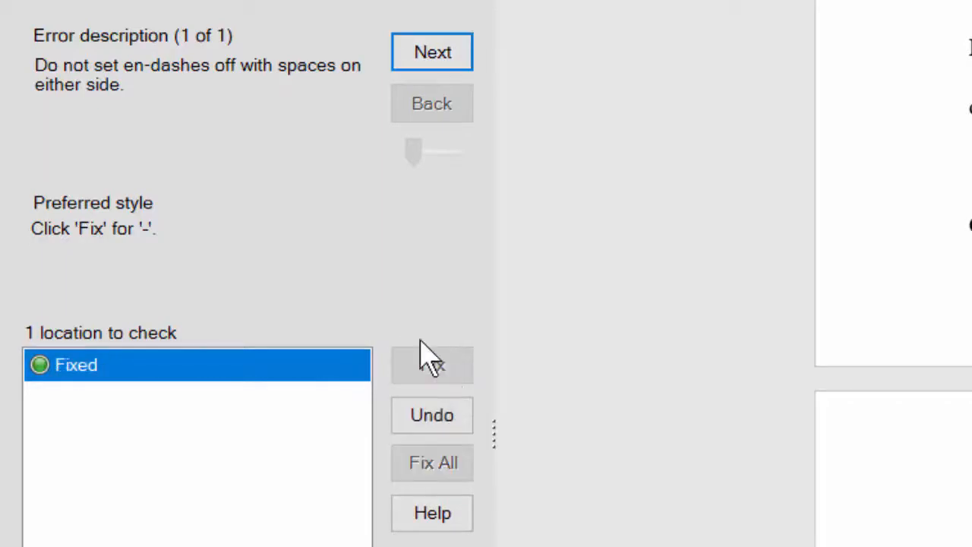
left_click(413, 59)
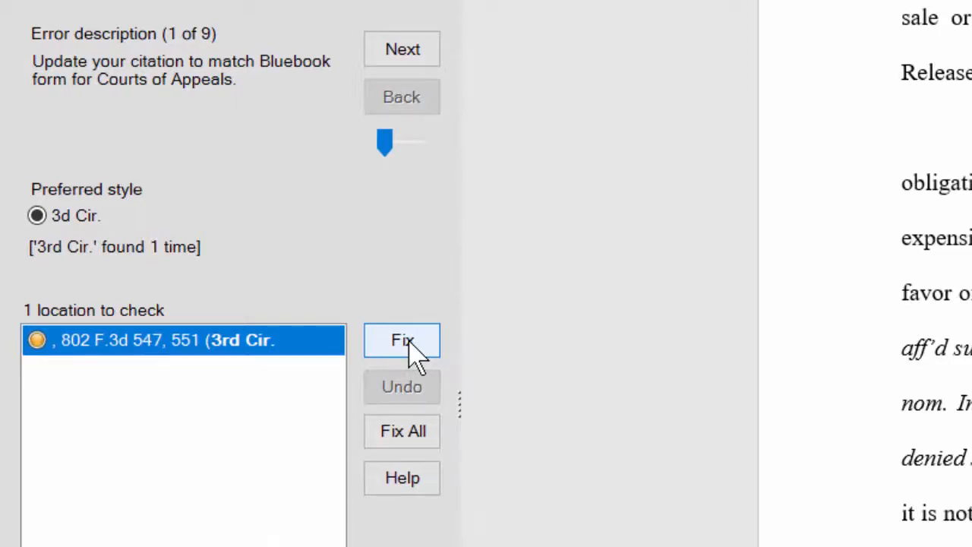
left_click(410, 353)
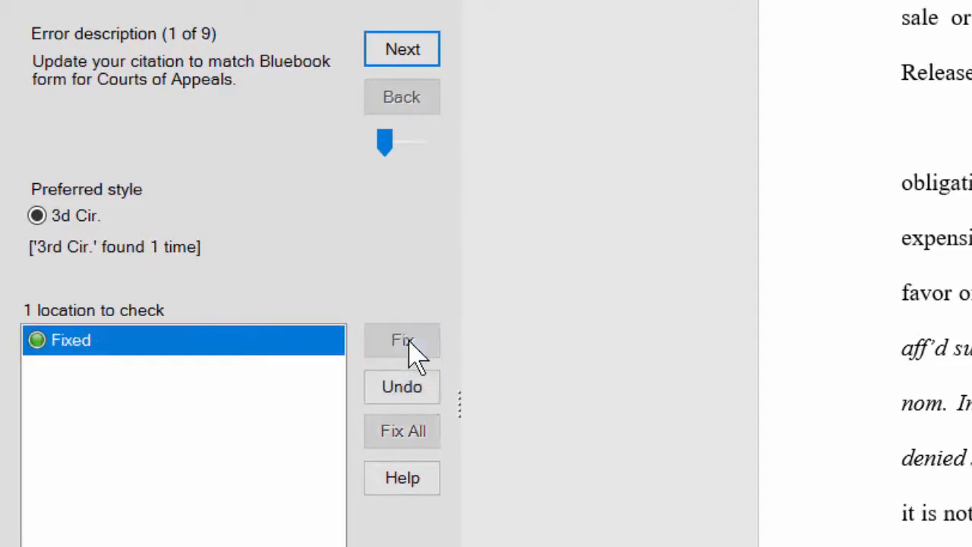
Correct both Bank. N.D.N.Y. citations, at 189 B.R. 576 and 78 B.R. 646, to Bankr. N.D.N.Y.
left_click(409, 51)
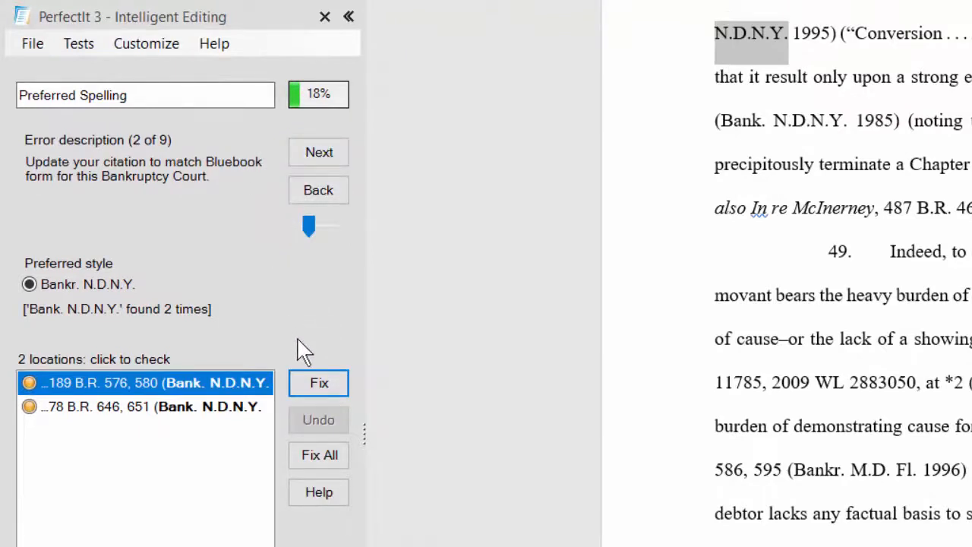
left_click(309, 384)
left_click(213, 414)
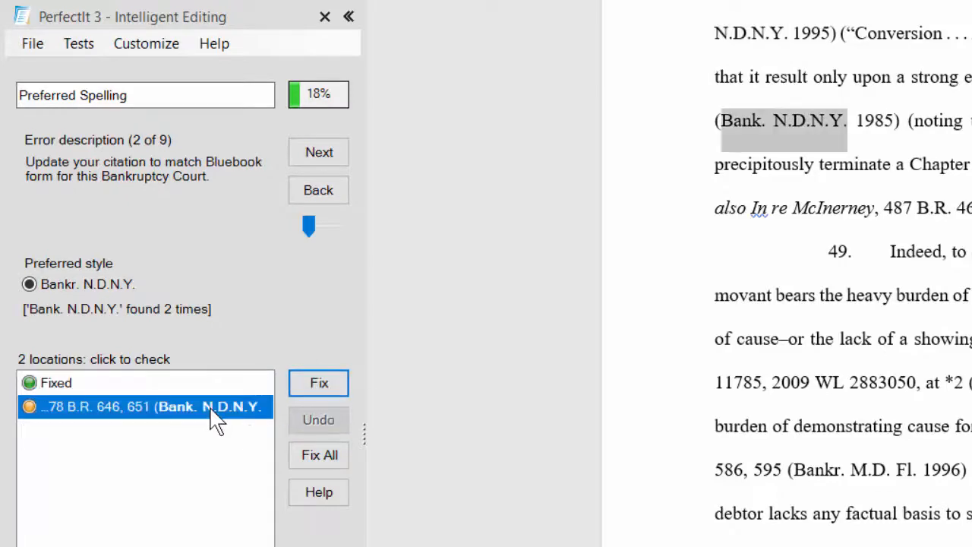
left_click(317, 391)
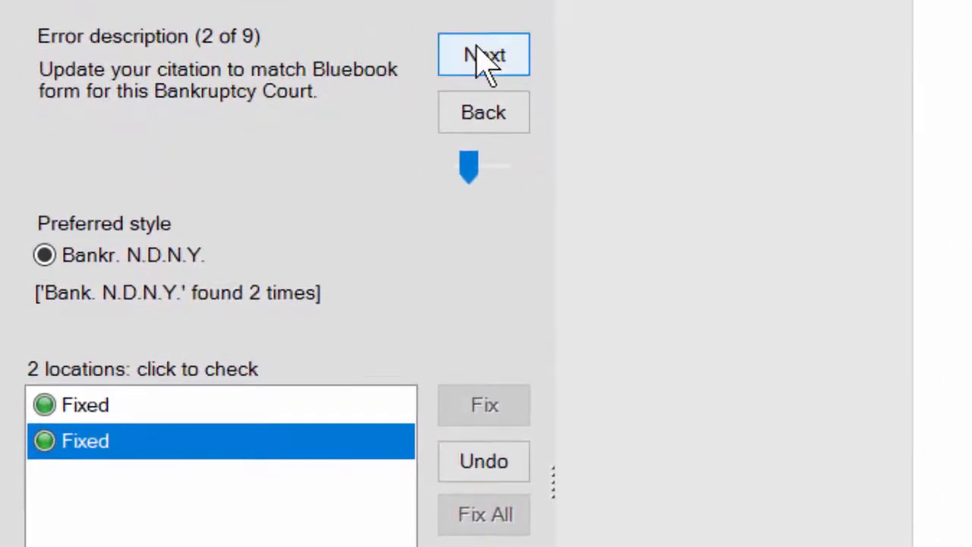
Correct the Bankr. M.D. Fl. citation to Bankr. M.D. Fla. and the Bankr. SDNY citation to Bankr. S.D.N.Y.
left_click(483, 59)
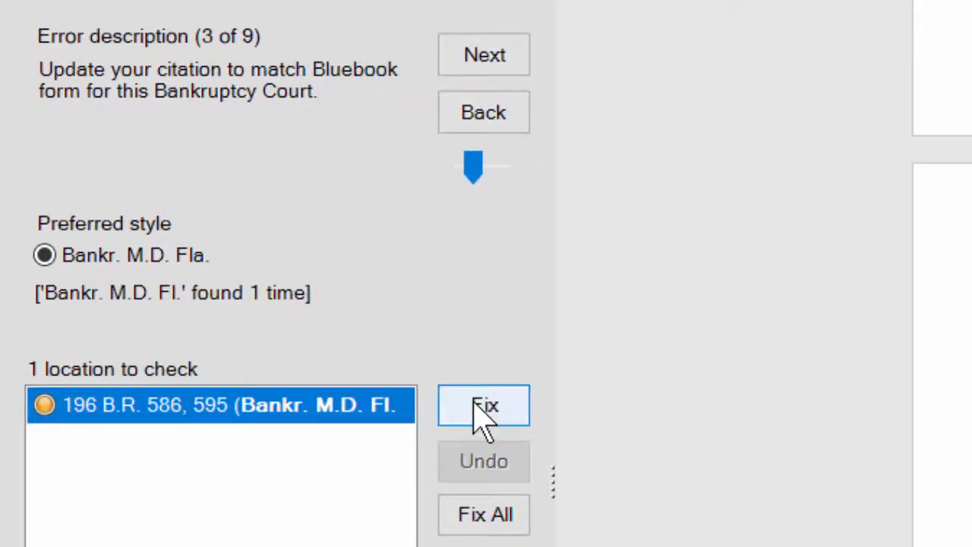
left_click(480, 405)
left_click(506, 53)
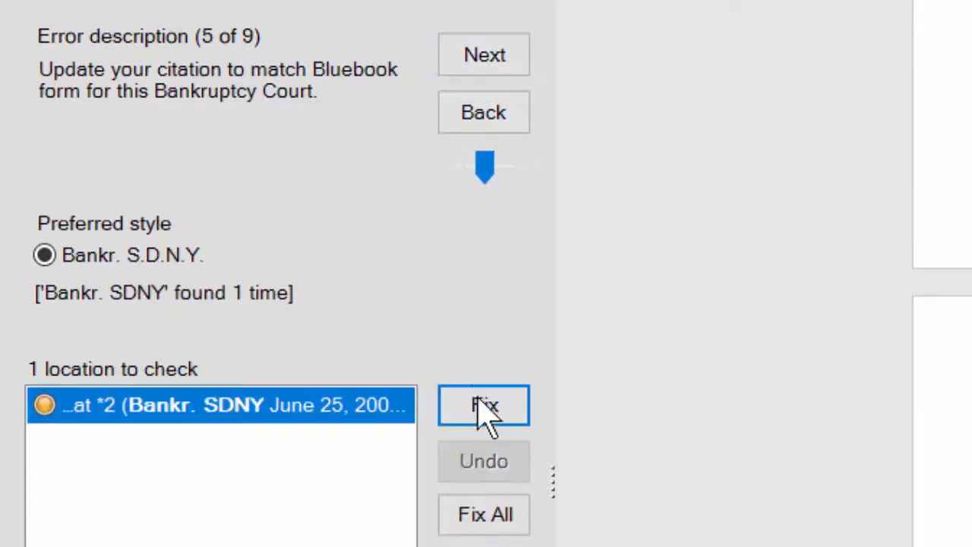
left_click(486, 409)
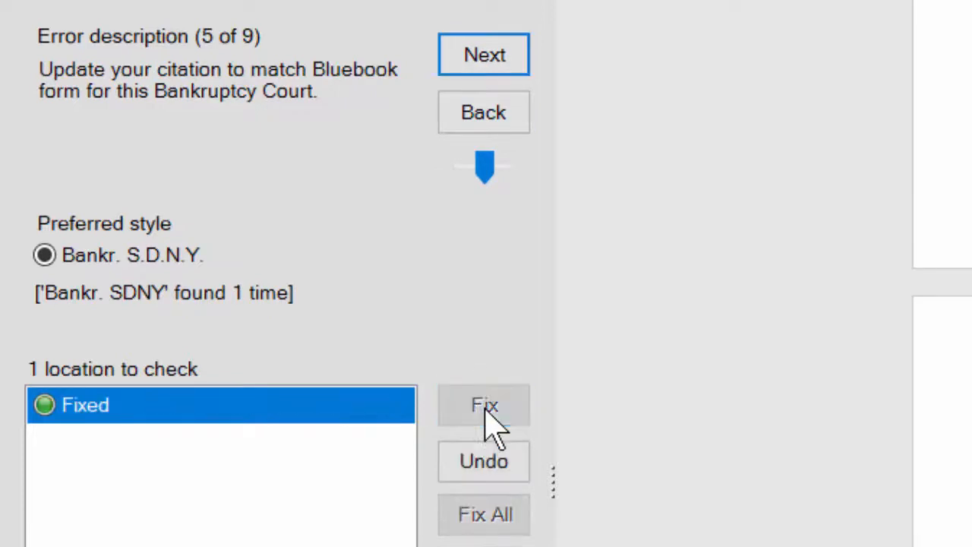
Pass over the caselaw spelling suggestion and change the exhibit abbreviation Exh. to ex.
left_click(503, 55)
left_click(503, 68)
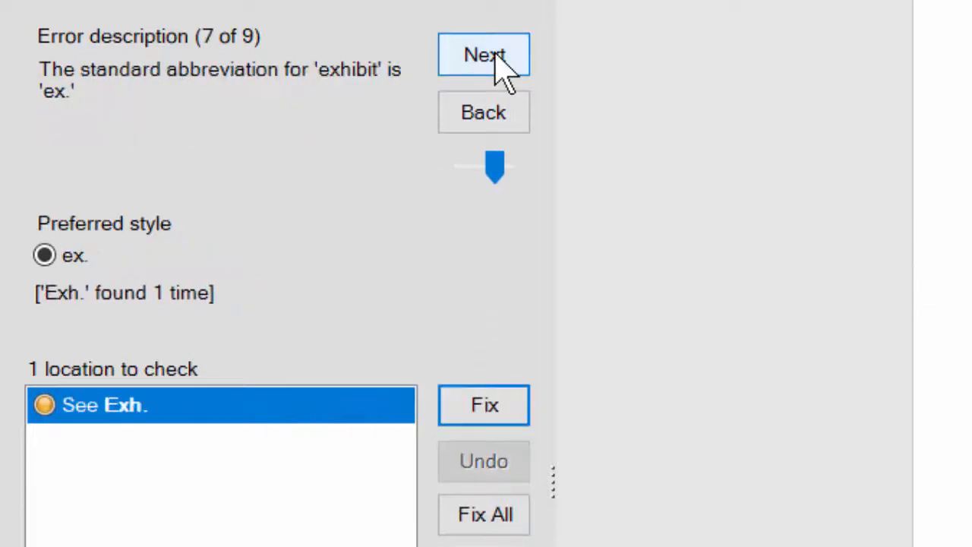
left_click(503, 404)
Correct the reporter citation F. 3d to F.3d and replace U.S.C. Sec. with U.S.C. §.
left_click(504, 57)
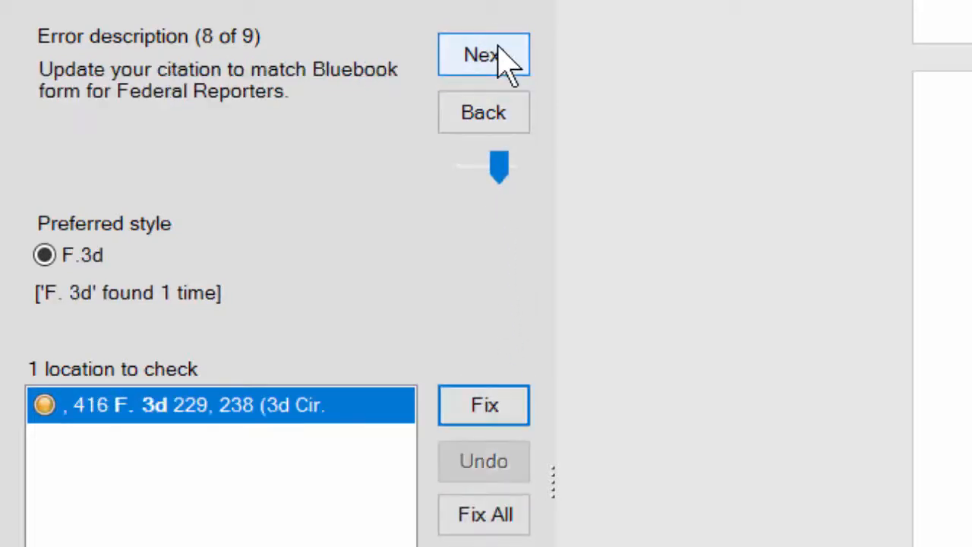
left_click(490, 404)
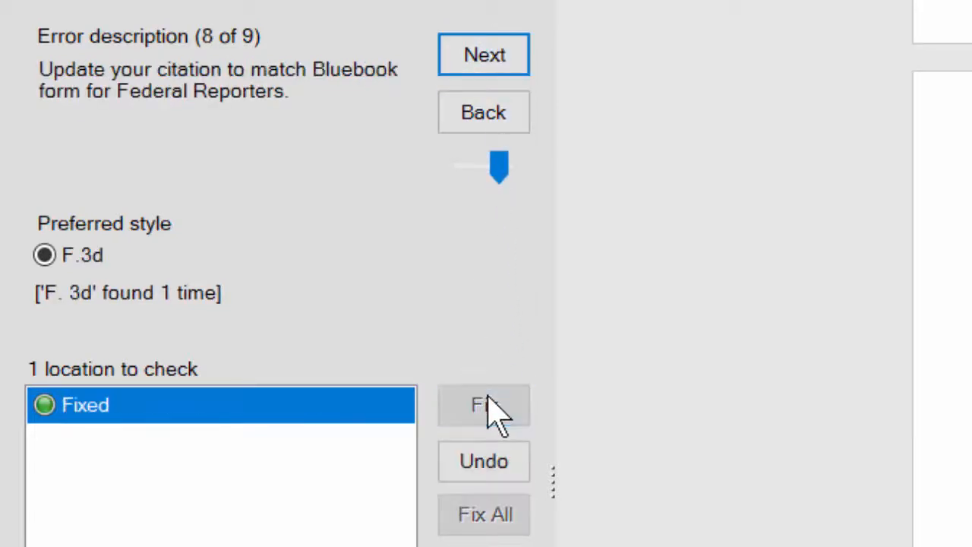
left_click(480, 66)
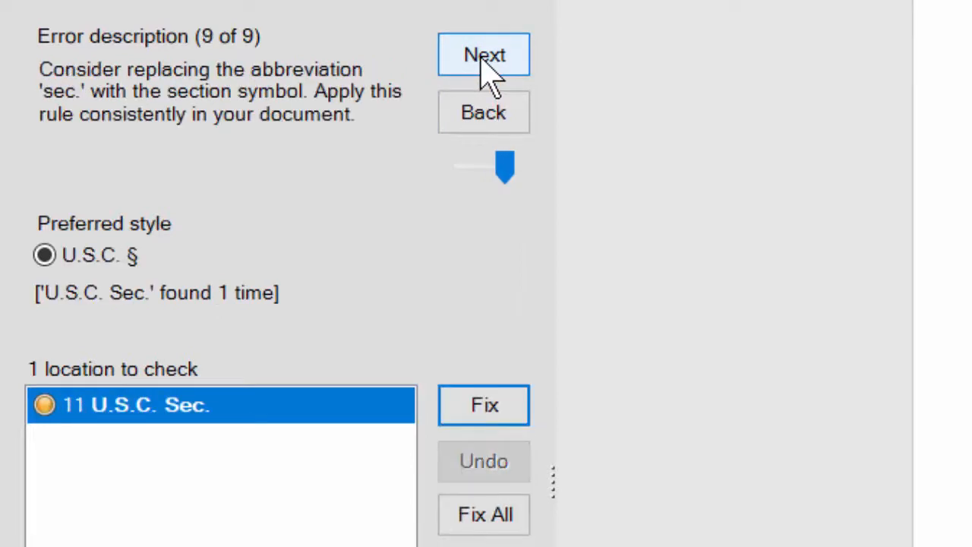
left_click(483, 404)
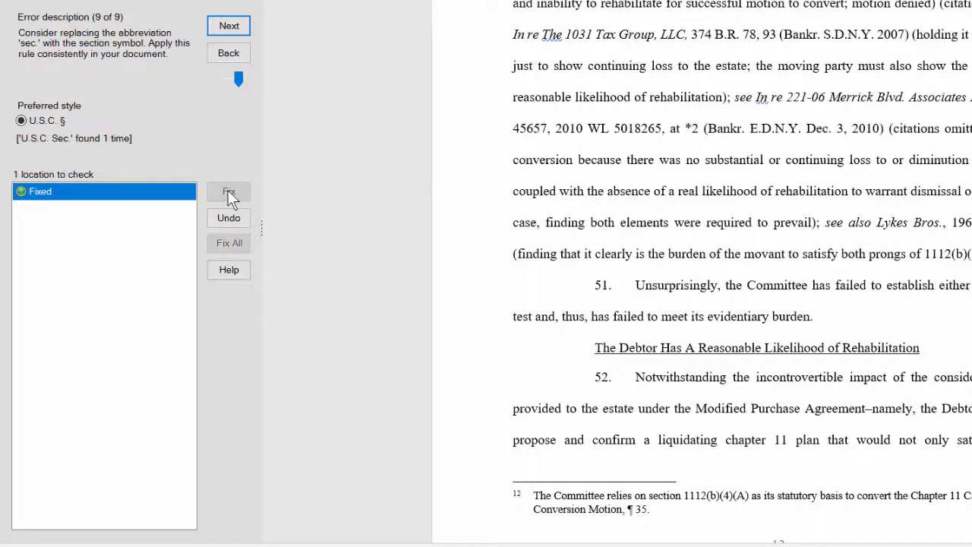
Return to the skipped preferred-spelling suggestion and change case law to caselaw.
left_click(228, 54)
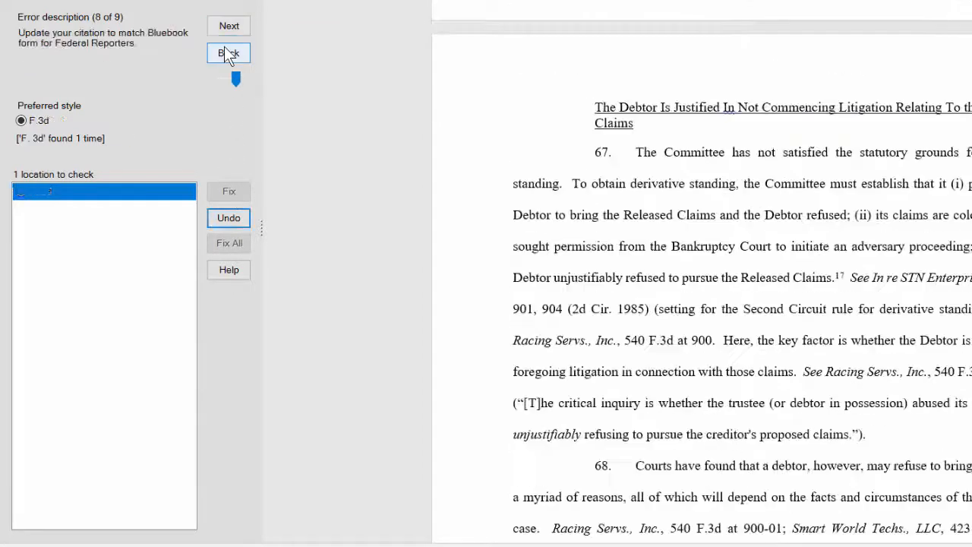
left_click(228, 54)
left_click(228, 54)
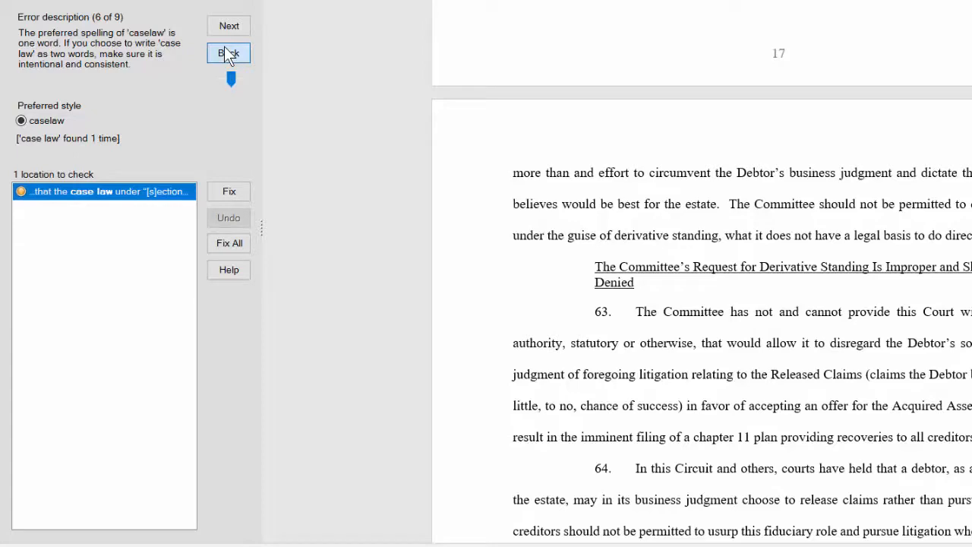
left_click(231, 191)
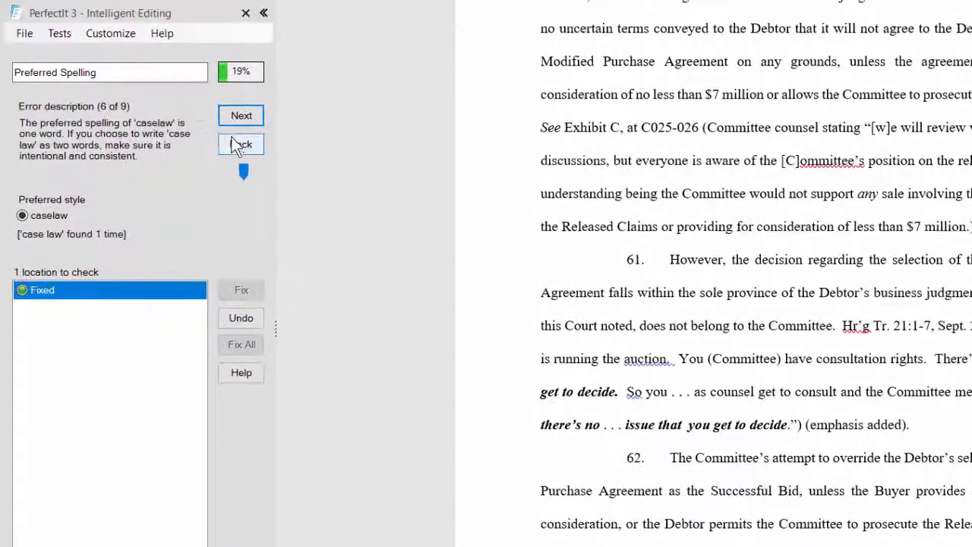
Jump to the Style Points test and apply an en dash without spaces between entities and Bookspan.
left_click(66, 34)
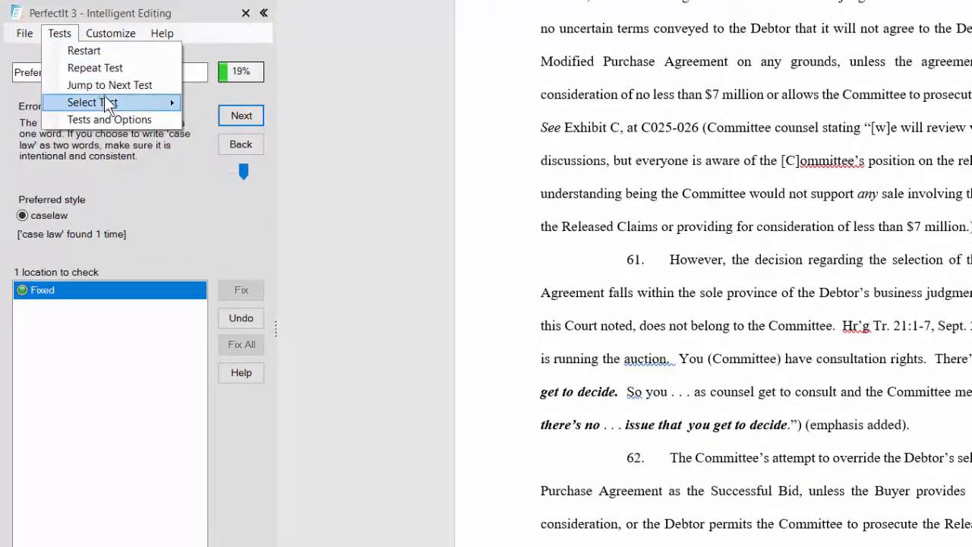
mouse_move(105, 103)
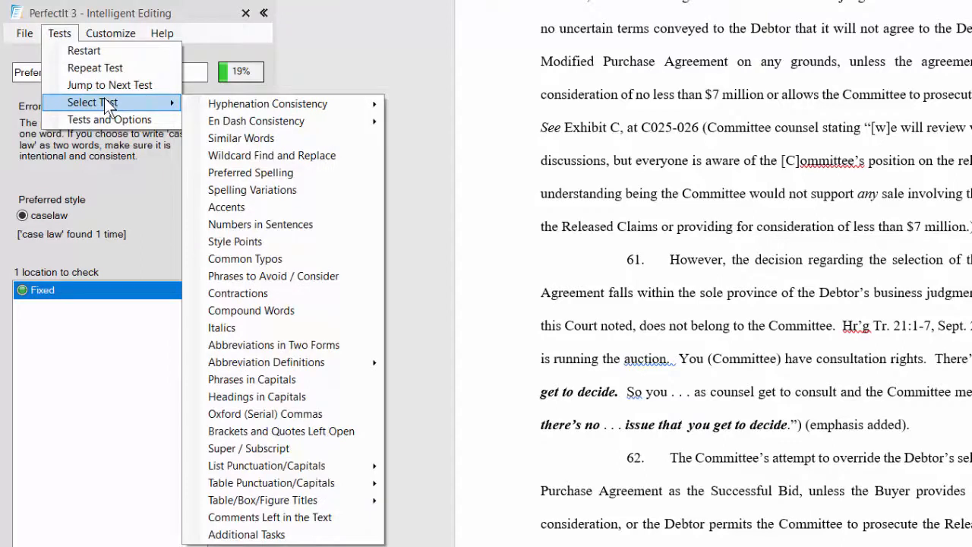
left_click(261, 240)
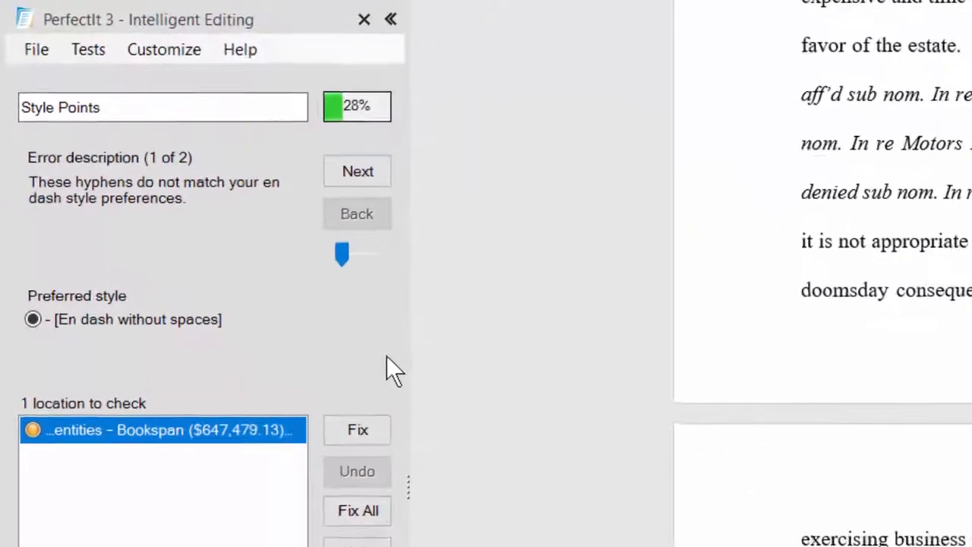
left_click(375, 446)
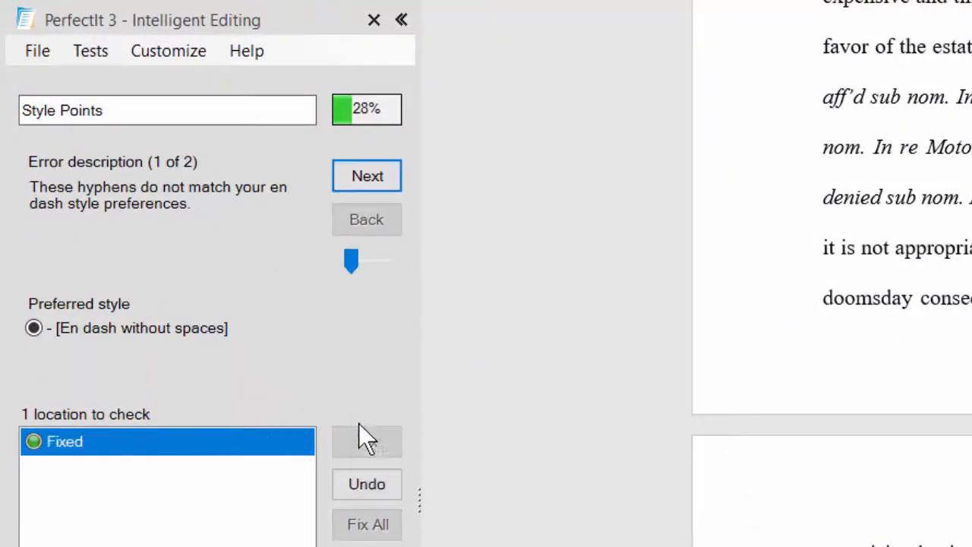
Advance to the Common Typos test and correct pubic to public before electronic "data room".
left_click(363, 177)
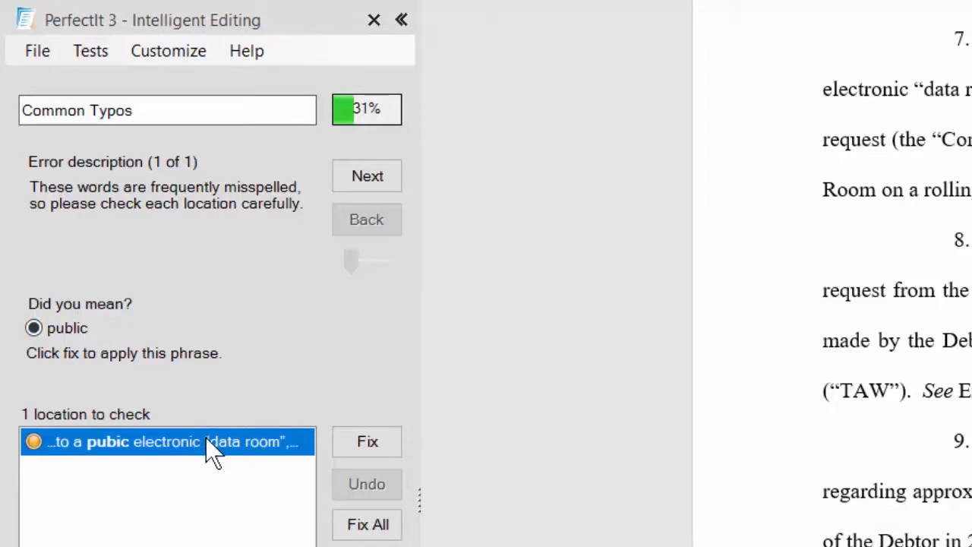
left_click(357, 446)
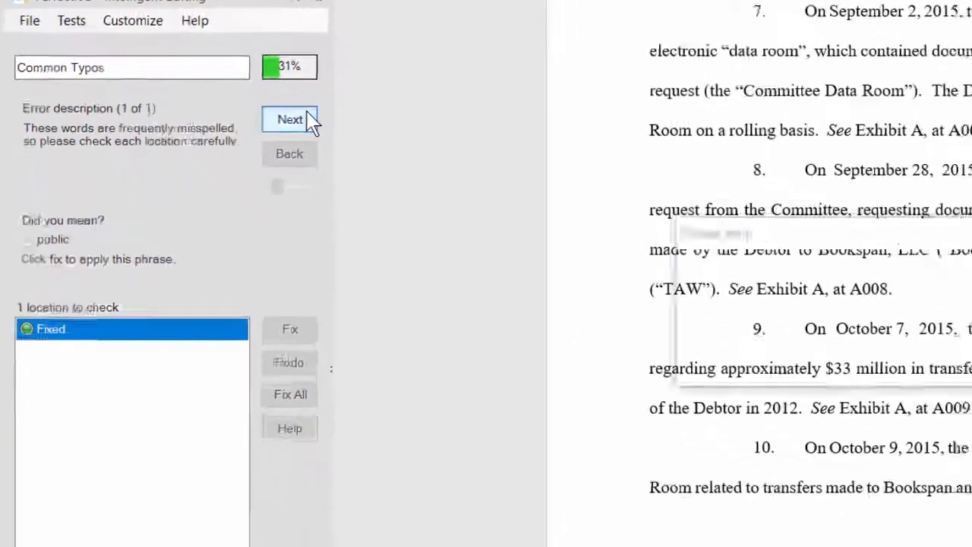
Advance to the Phrases to Avoid / Consider test and review each flagged location of "including, but not limited to".
left_click(389, 179)
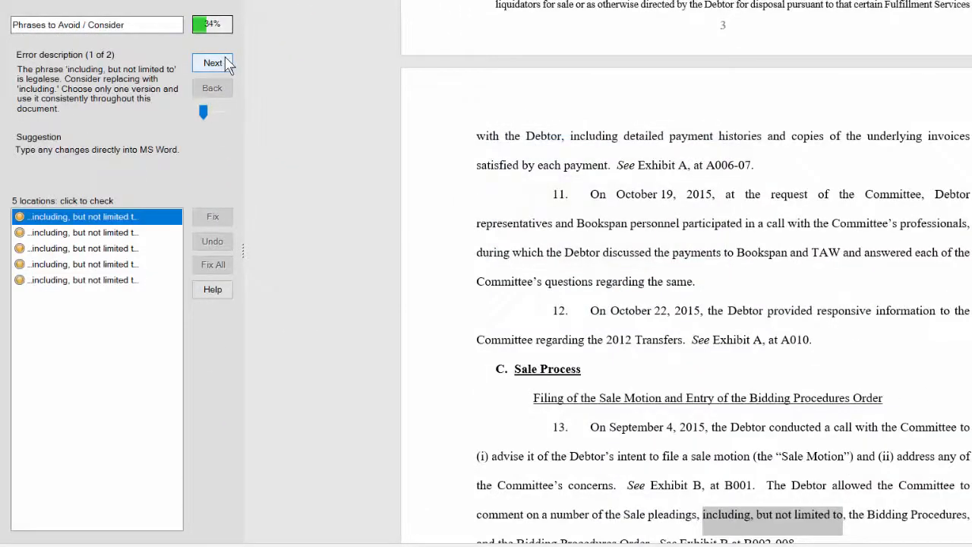
left_click(82, 233)
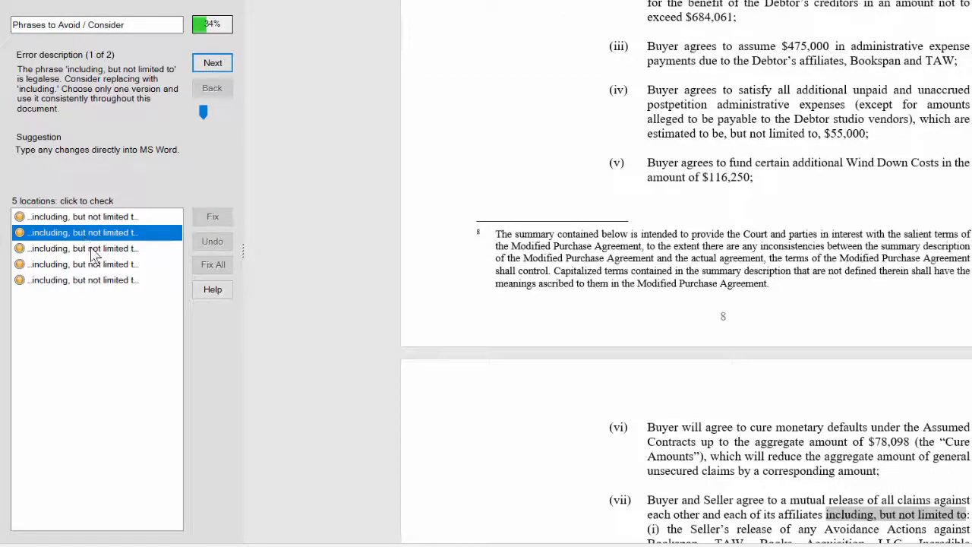
left_click(93, 249)
left_click(100, 267)
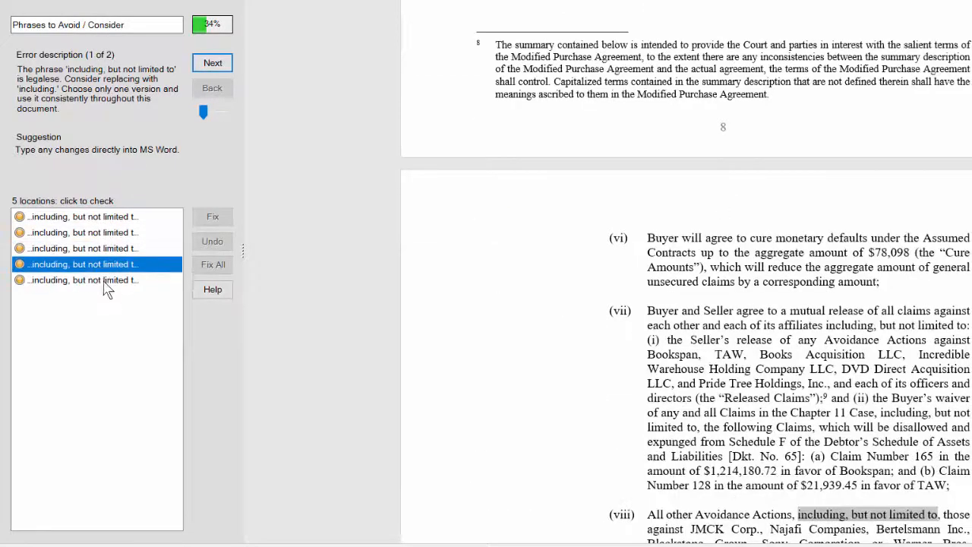
left_click(105, 283)
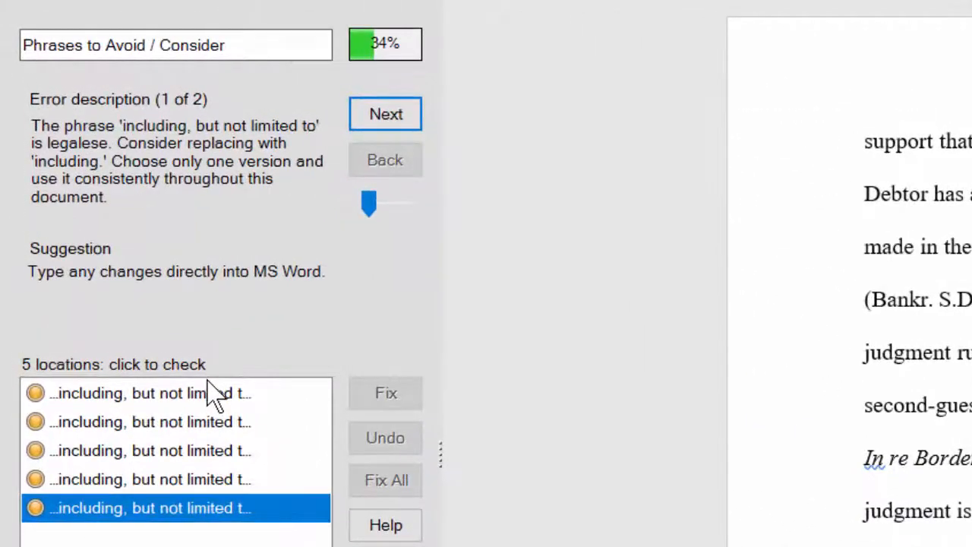
left_click(215, 395)
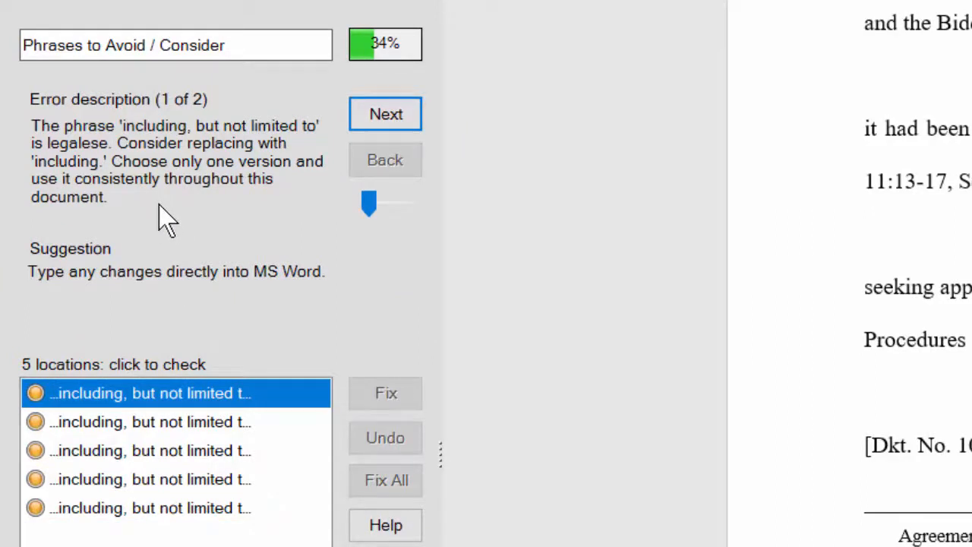
Pass over the "pursuant to" suggestion without changes and italicize the Latin term inter alia in the Italics test.
left_click(385, 113)
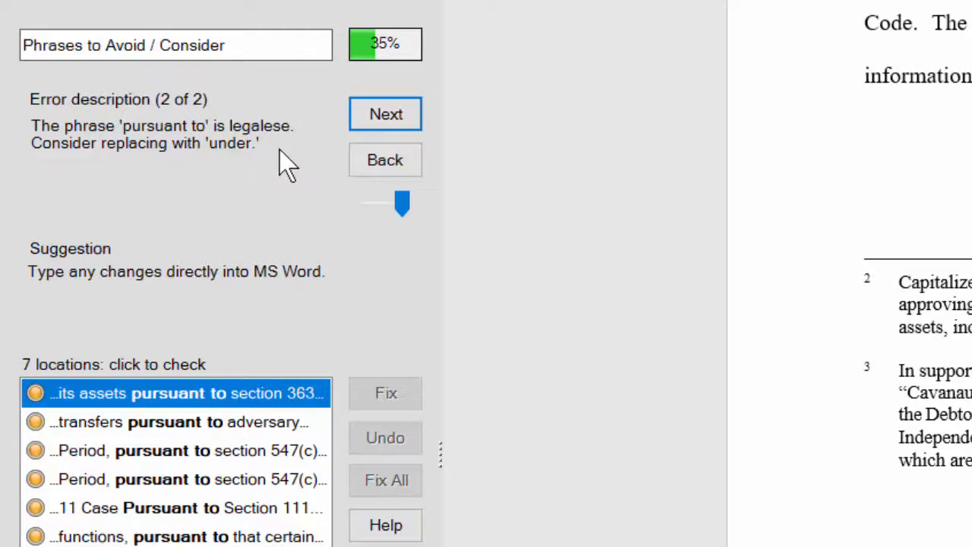
left_click(385, 113)
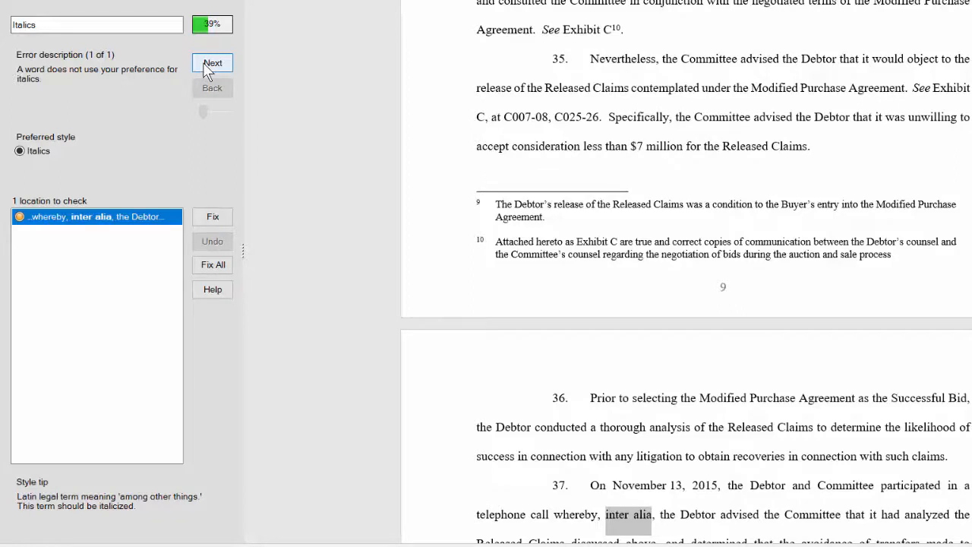
left_click(205, 217)
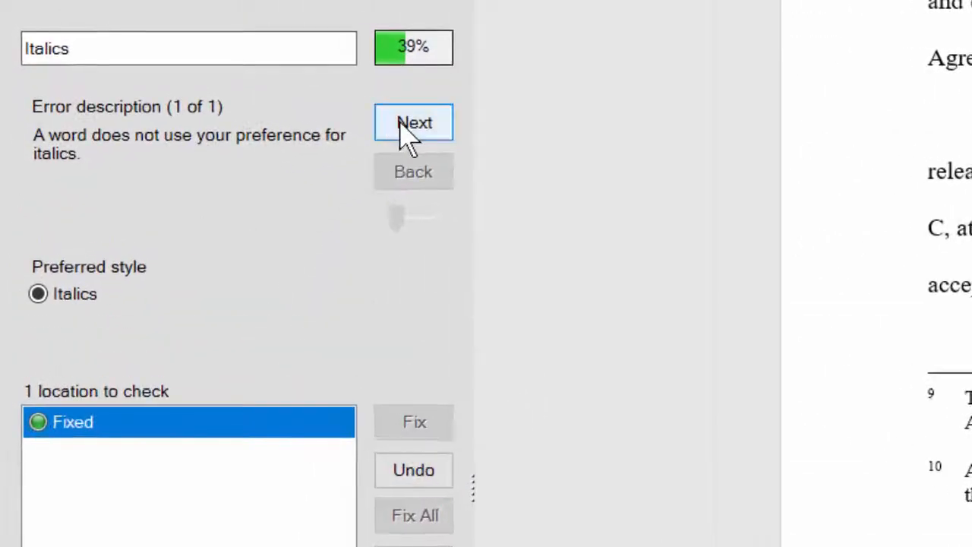
Advance to Phrases in Capitals, check the lowercase alternative's locations, and apply the capitalized form Auction.
left_click(408, 133)
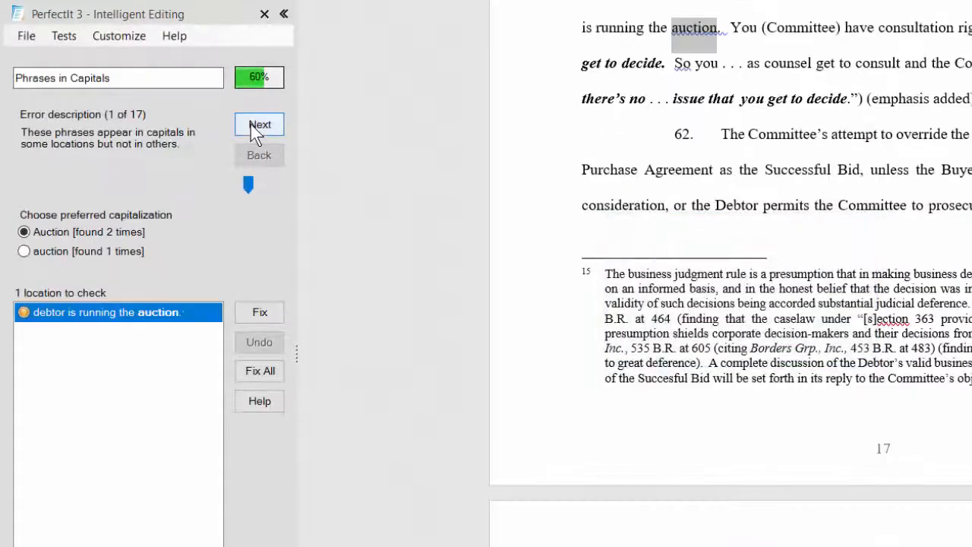
left_click(62, 251)
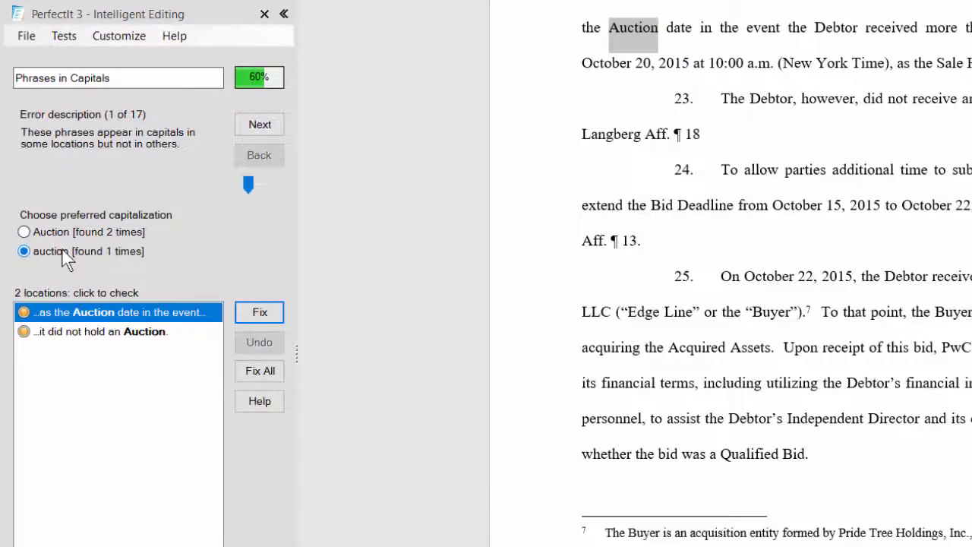
left_click(83, 328)
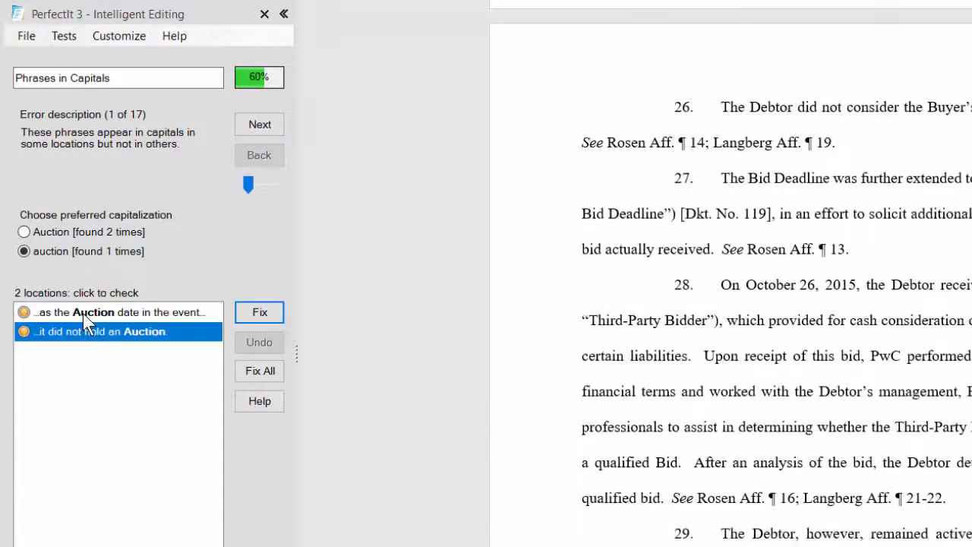
left_click(83, 313)
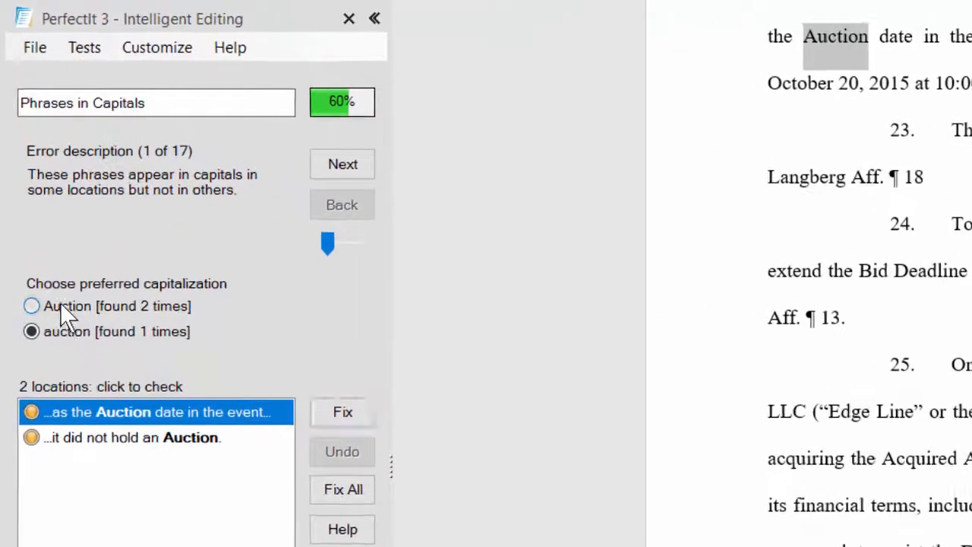
left_click(60, 305)
left_click(334, 416)
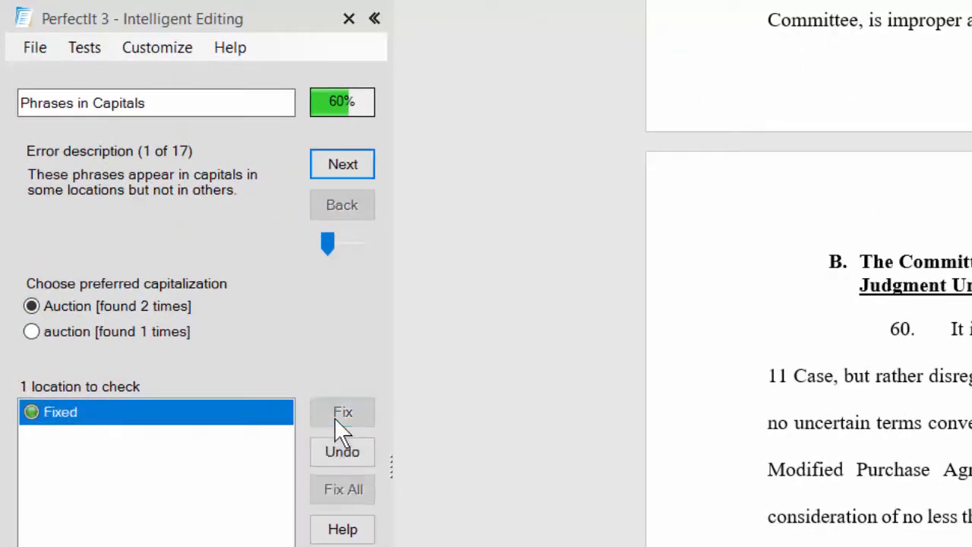
Advance to the next capitalization inconsistency and change both flagged locations to Qualified Bid.
left_click(332, 167)
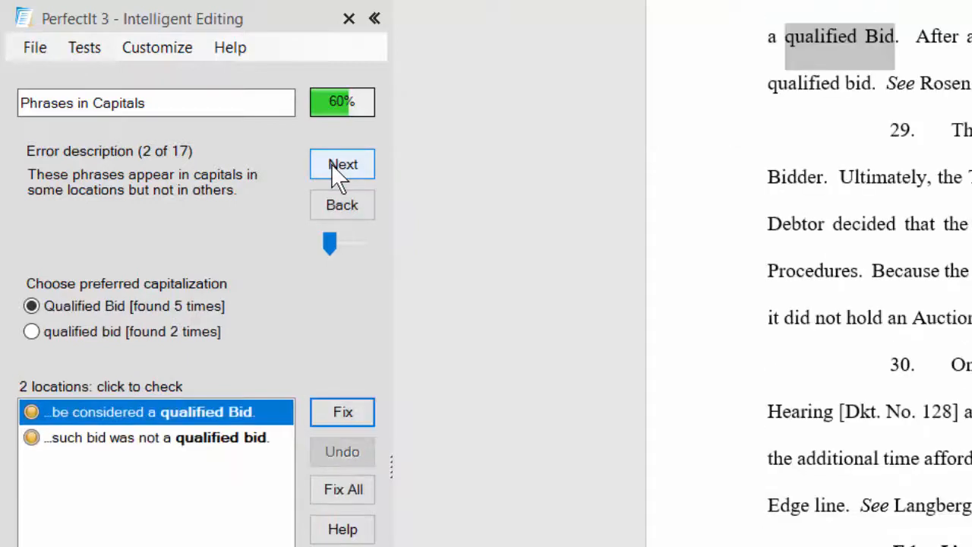
left_click(135, 332)
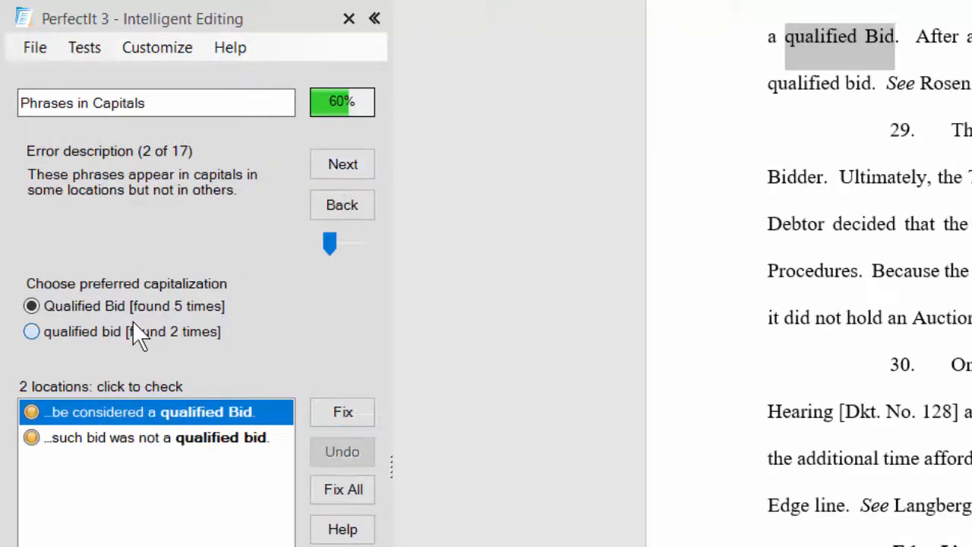
left_click(126, 305)
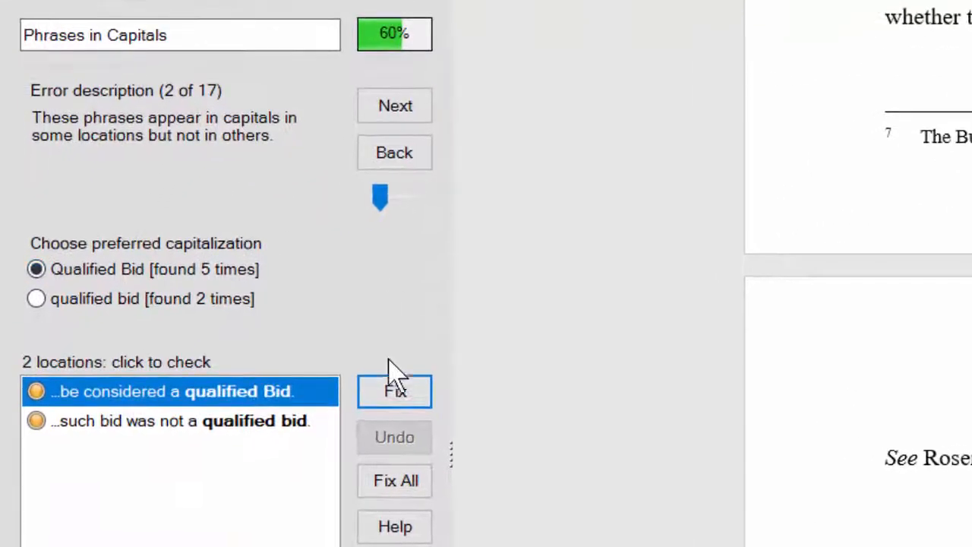
left_click(342, 412)
left_click(252, 427)
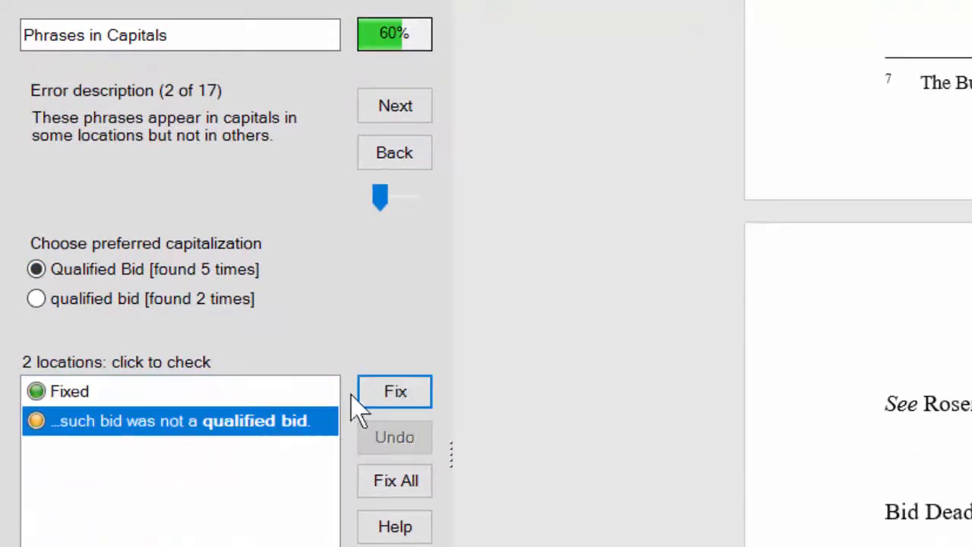
left_click(369, 391)
Run the Brackets and Quotes Left Open test, add the missing closing quotation mark after “Debtor, and continue past the test's remaining suggestion.
left_click(70, 36)
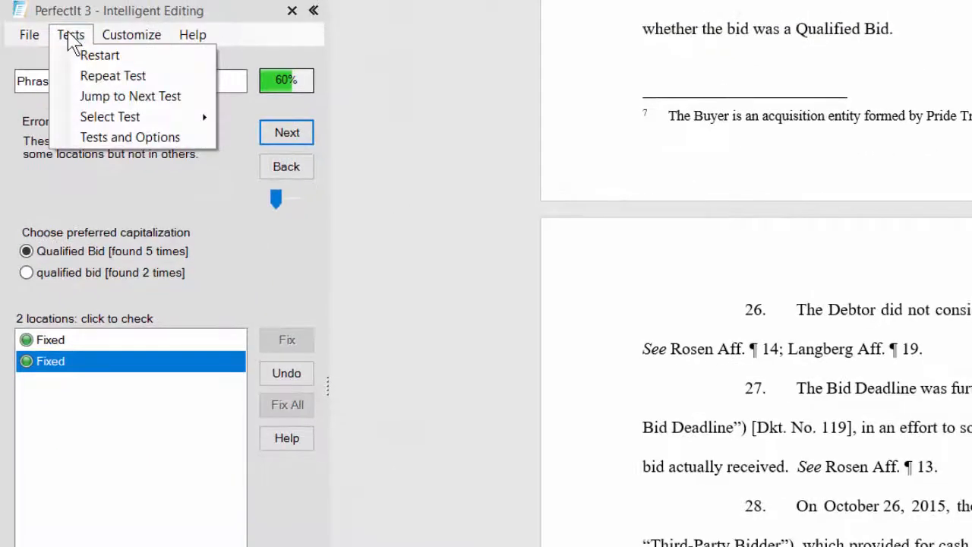
left_click(114, 116)
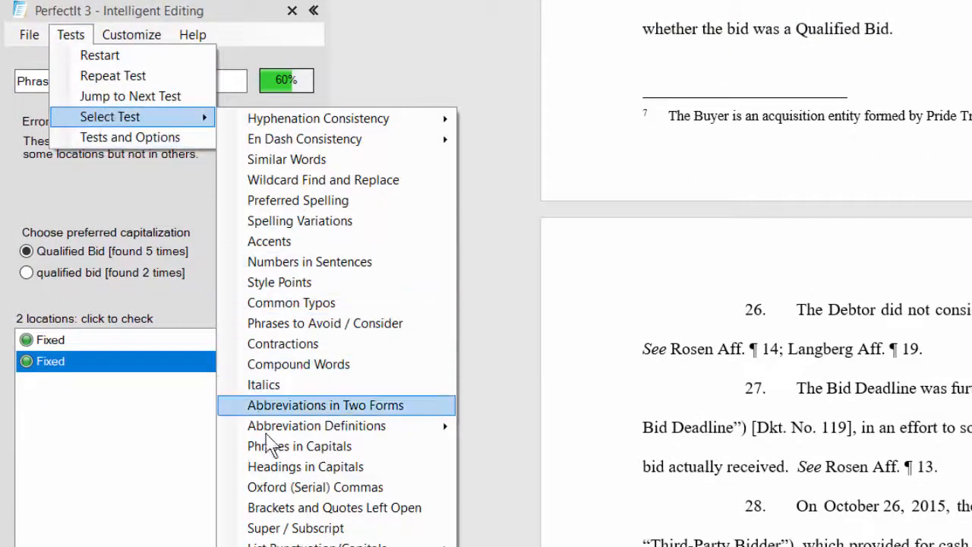
left_click(307, 509)
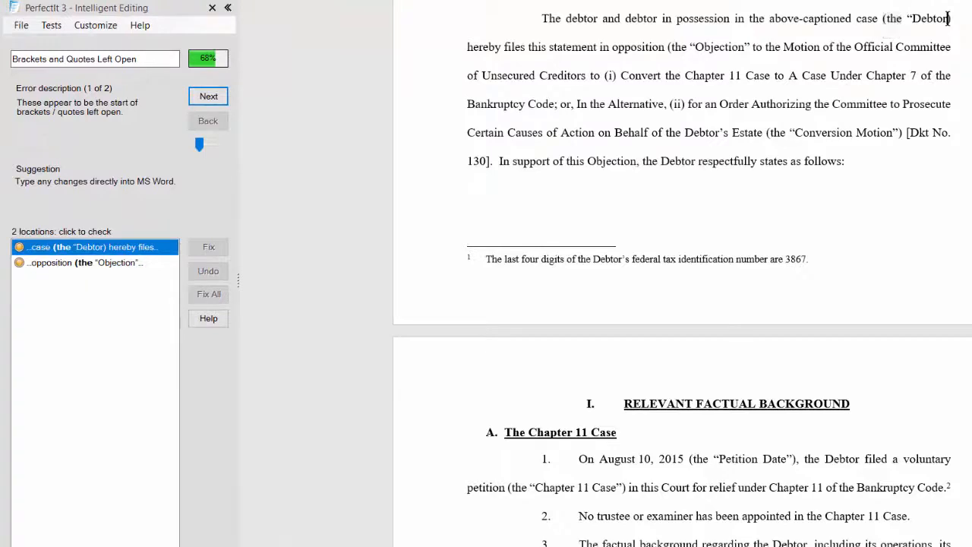
type("\"")
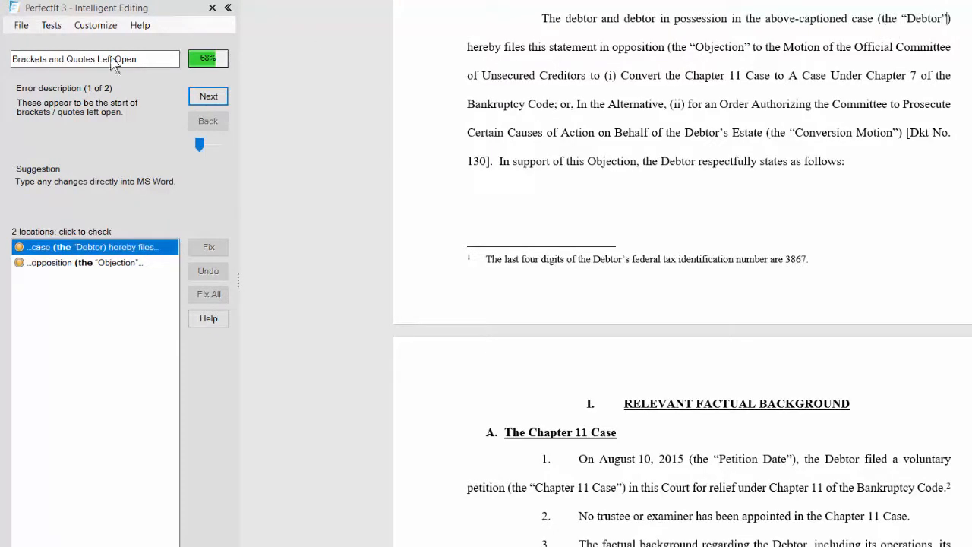
left_click(204, 99)
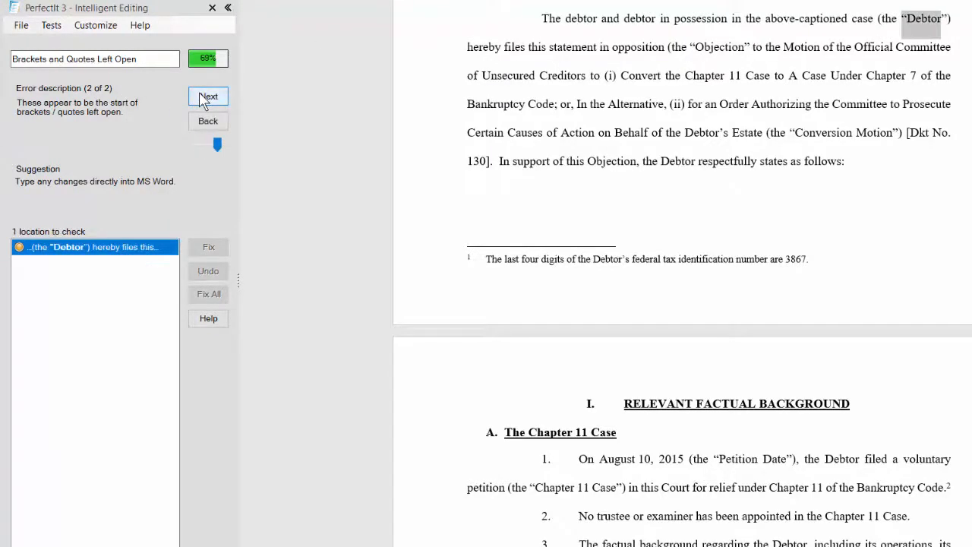
left_click(204, 99)
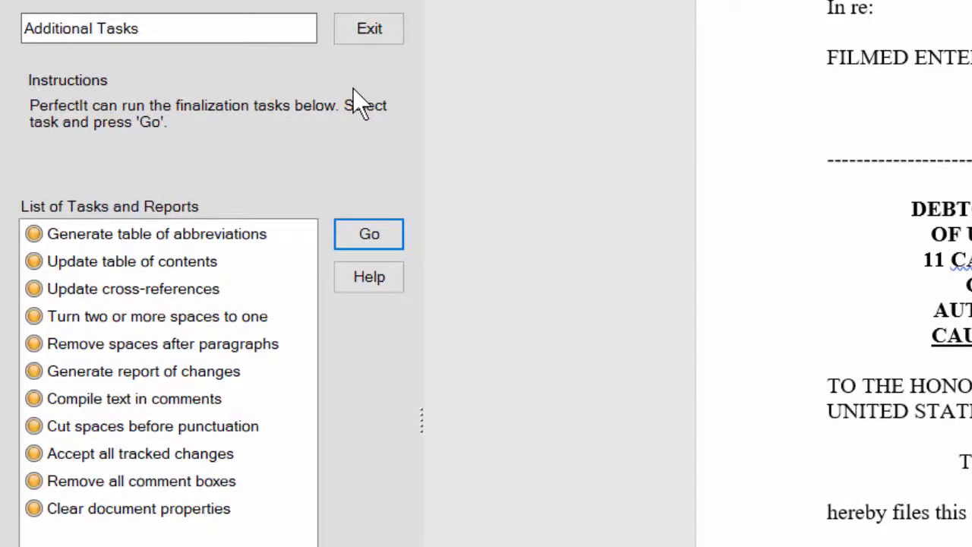
Generate the table of abbreviations and turn two or more spaces to one throughout the brief.
left_click(163, 240)
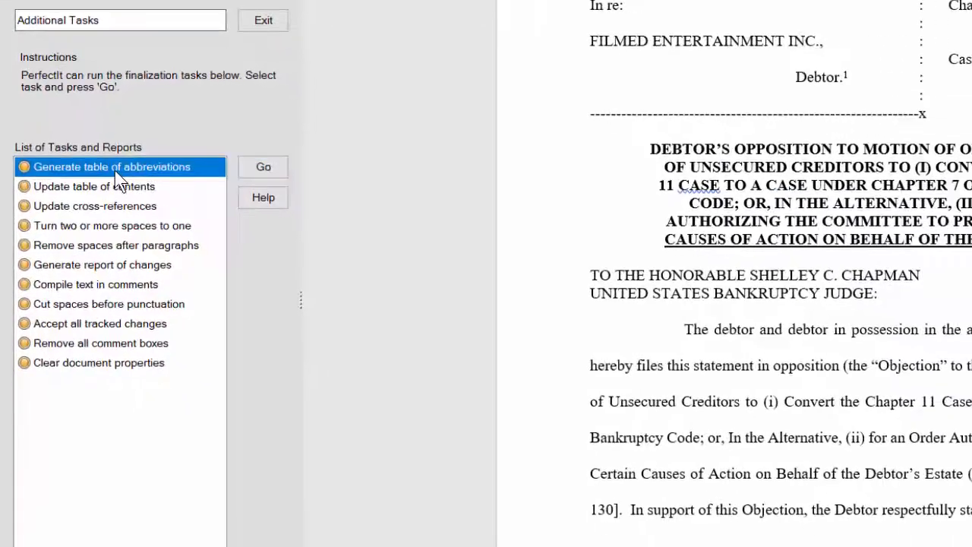
left_click(253, 171)
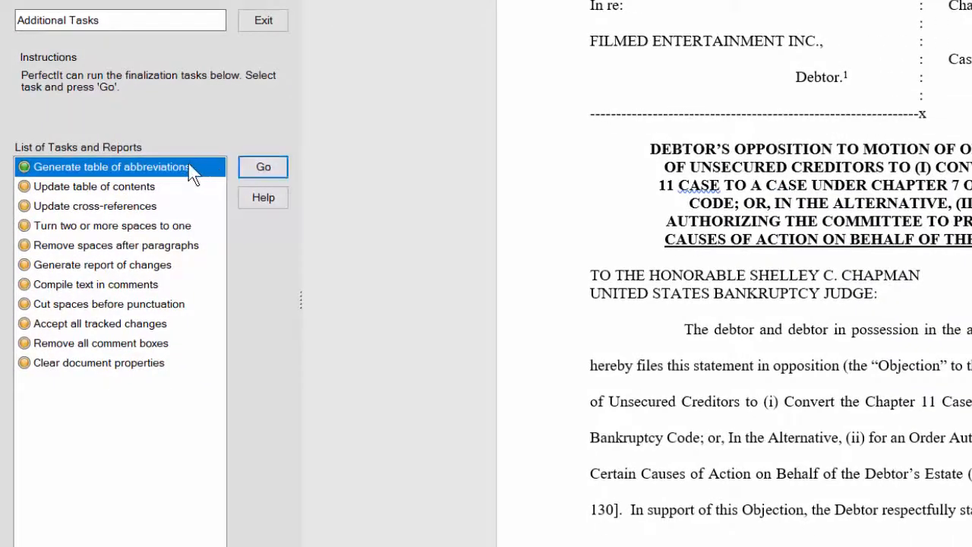
left_click(107, 228)
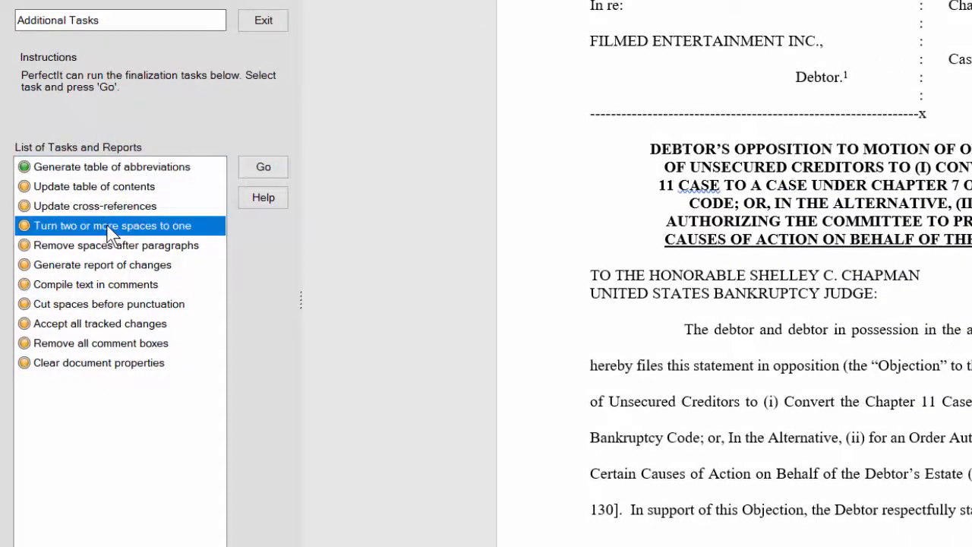
left_click(268, 167)
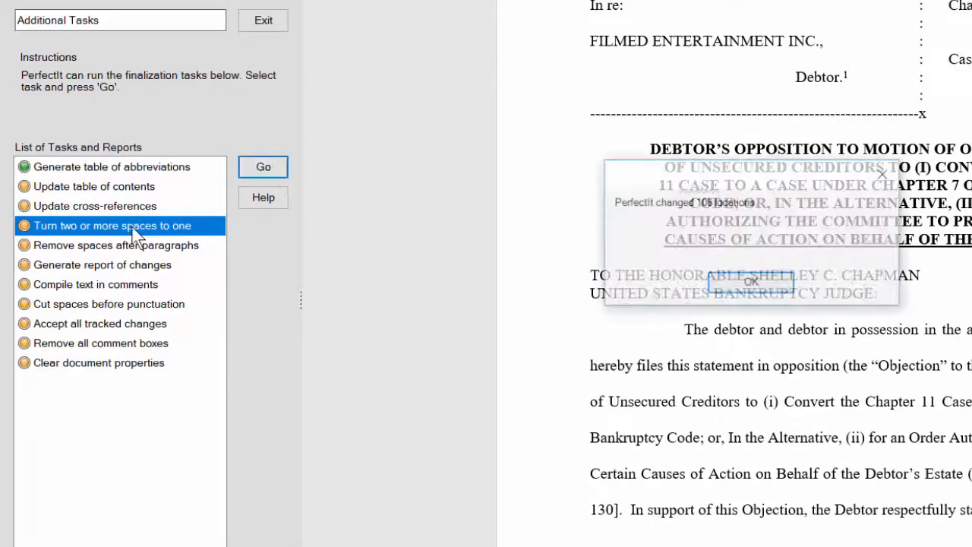
left_click(756, 285)
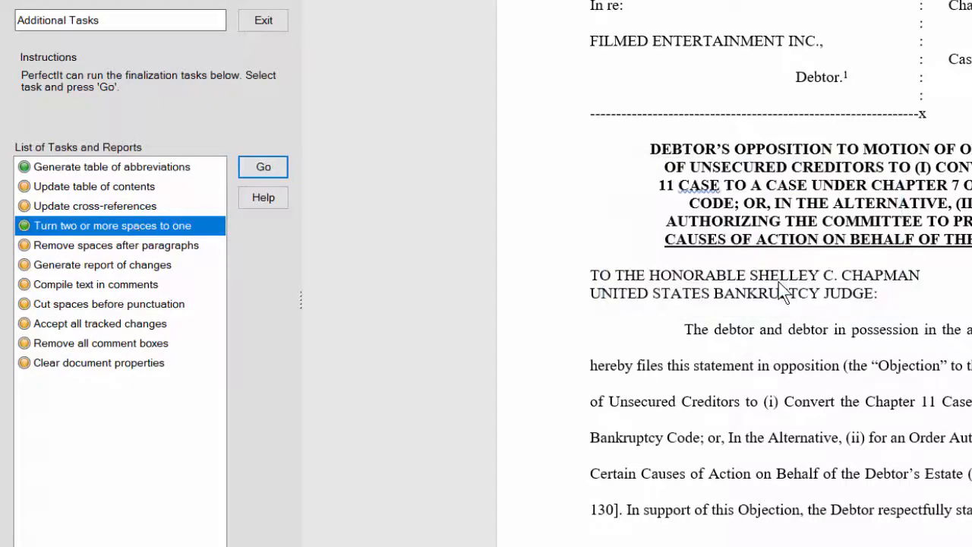
Clear the document properties with the finalization task.
left_click(126, 361)
left_click(262, 172)
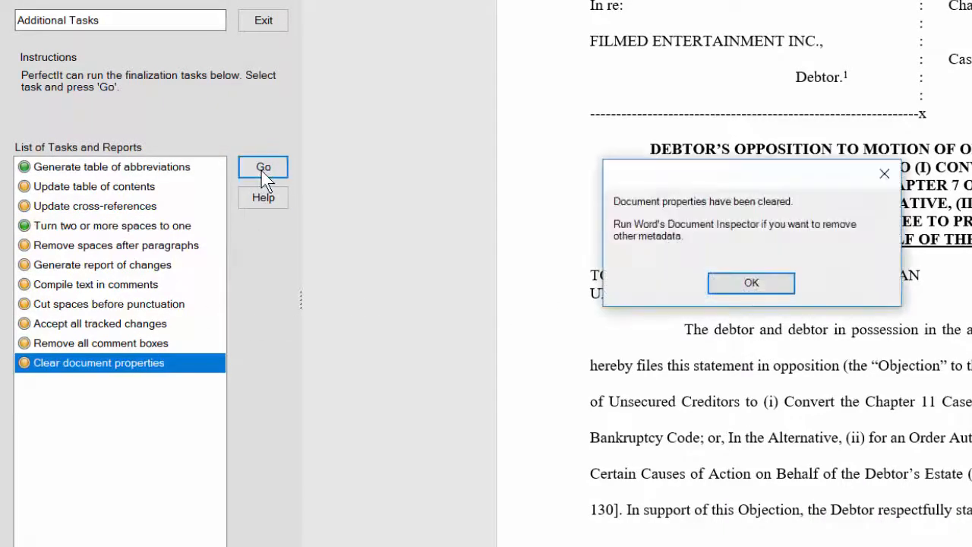
left_click(751, 282)
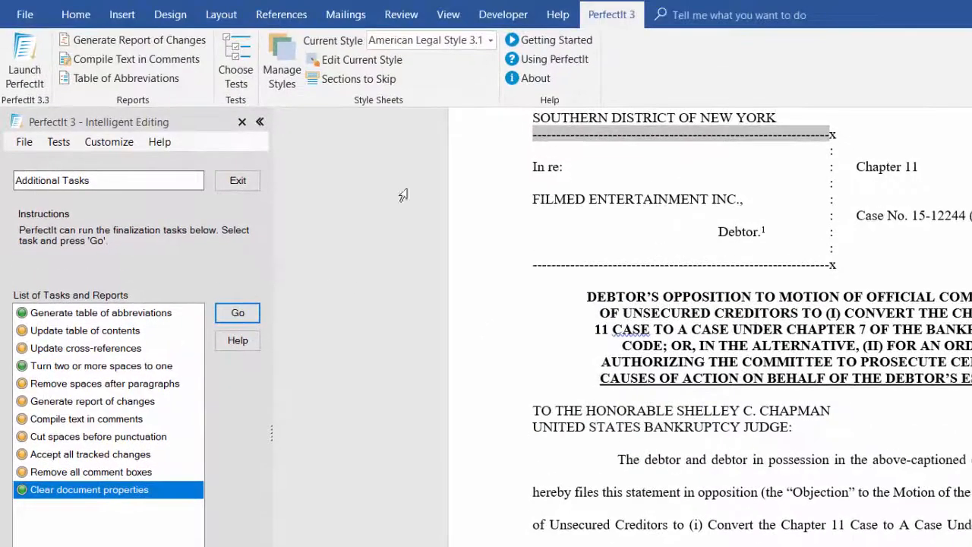
Open the style sheet management options for American Legal Style 3.1.
left_click(293, 56)
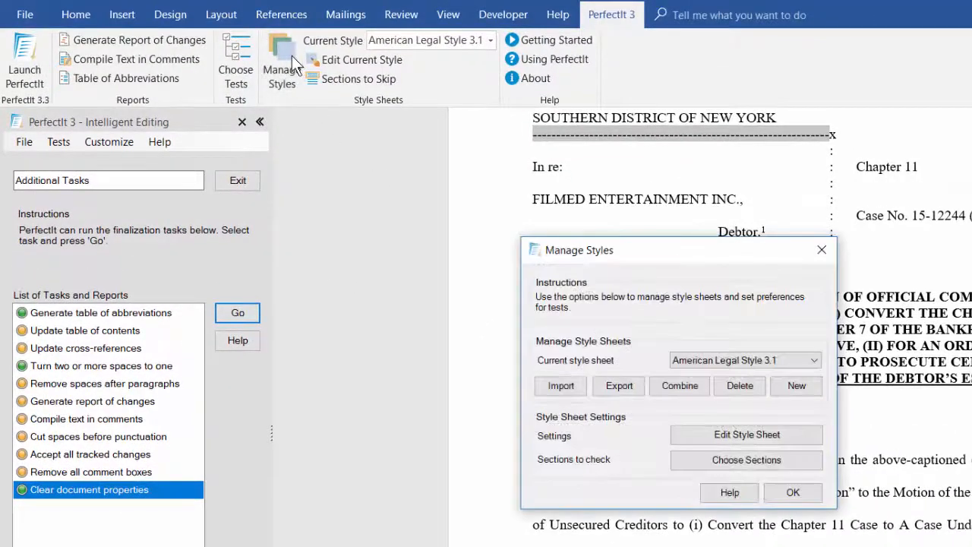